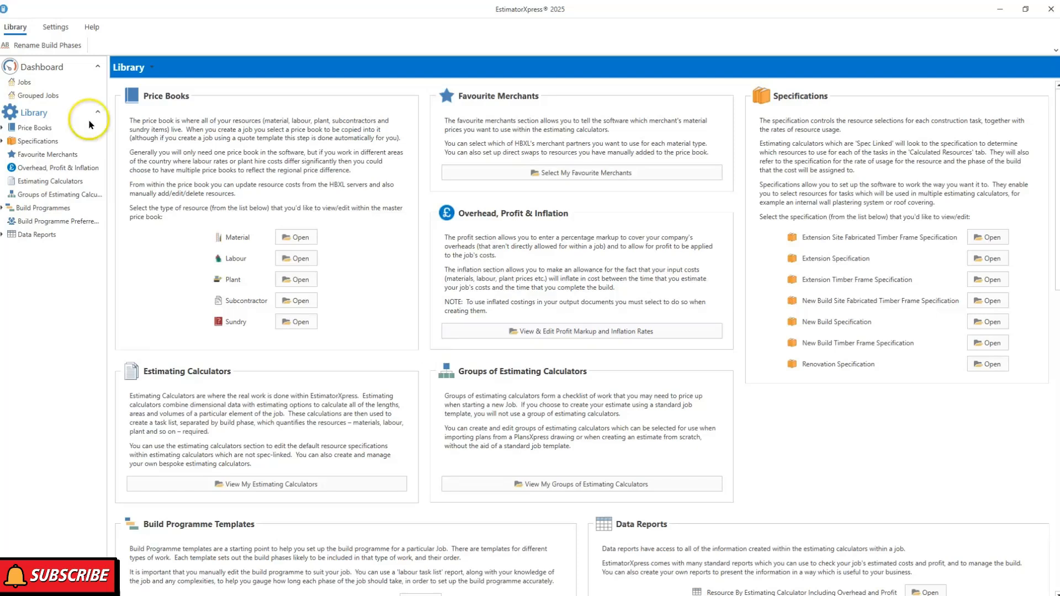
Open the Material section of the price book and search its resources for "brick".
{"action": "left_click", "coordinate": [313, 241]}
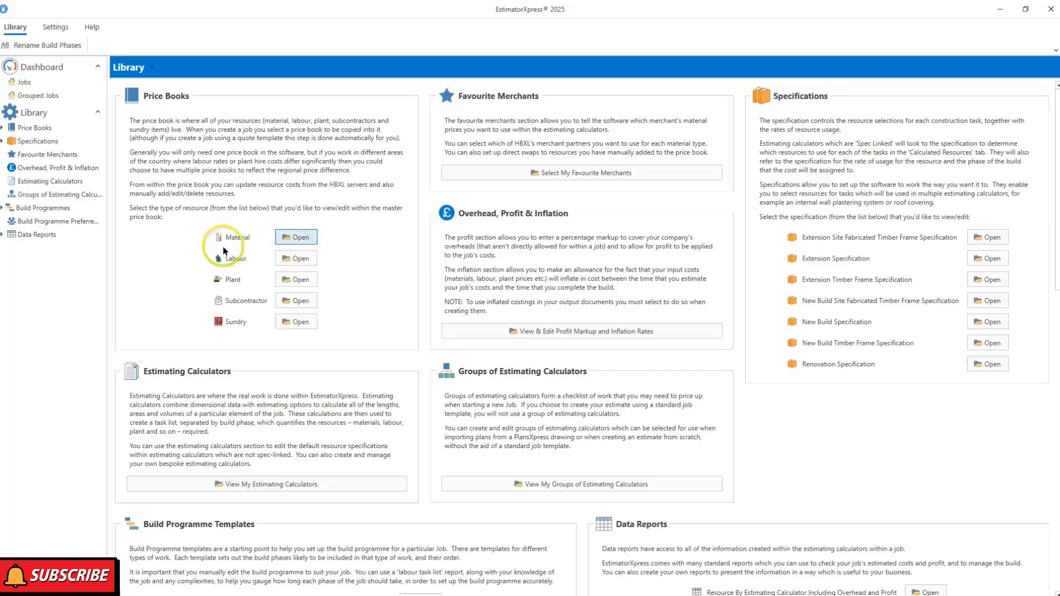
{"action": "left_click", "coordinate": [318, 232]}
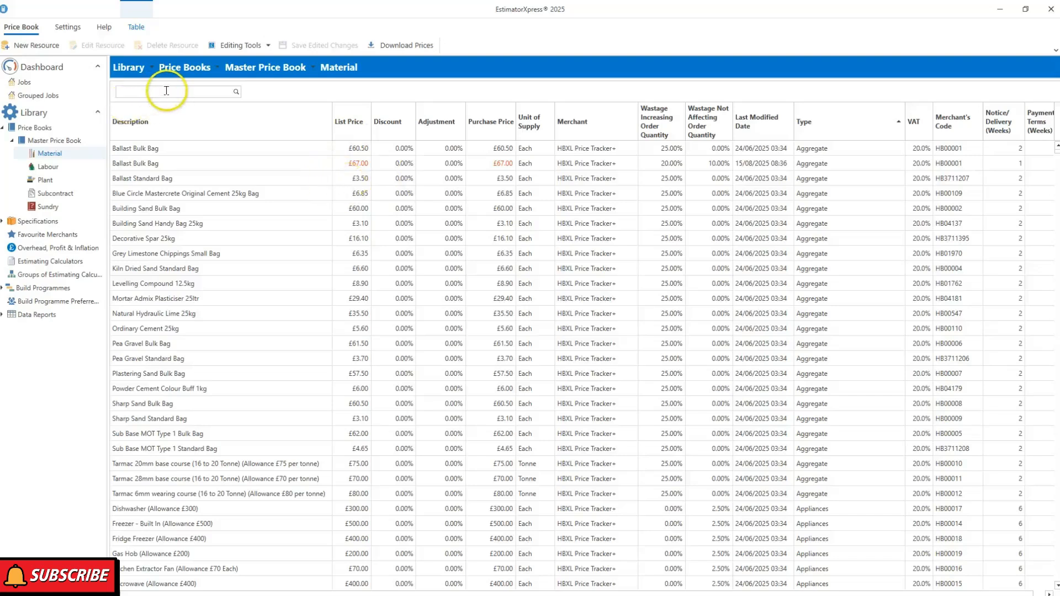
{"action": "left_click", "coordinate": [185, 90]}
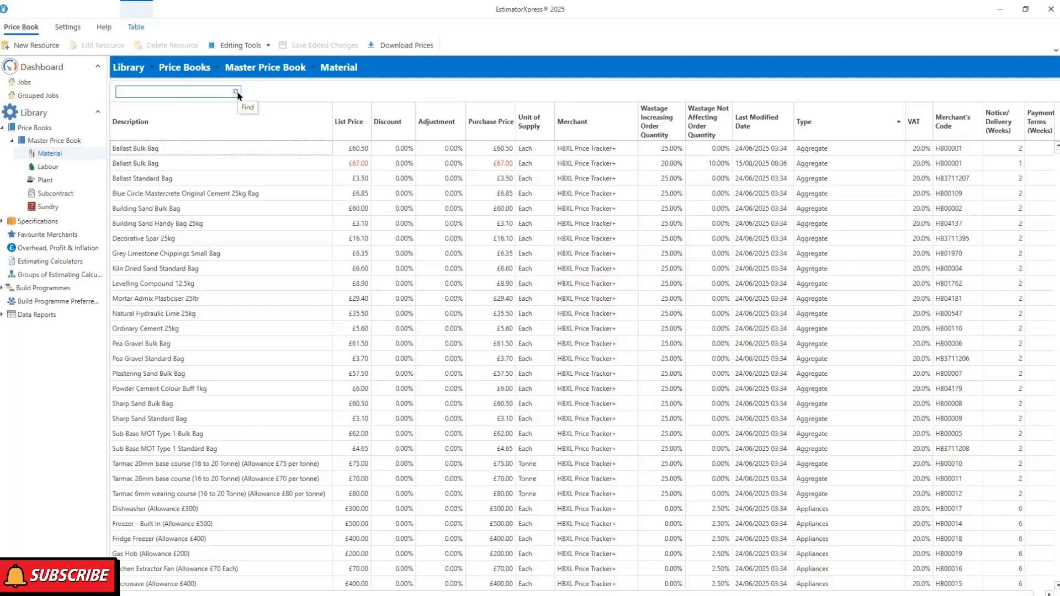
{"action": "type", "text": "brick"}
{"action": "key", "text": "Return"}
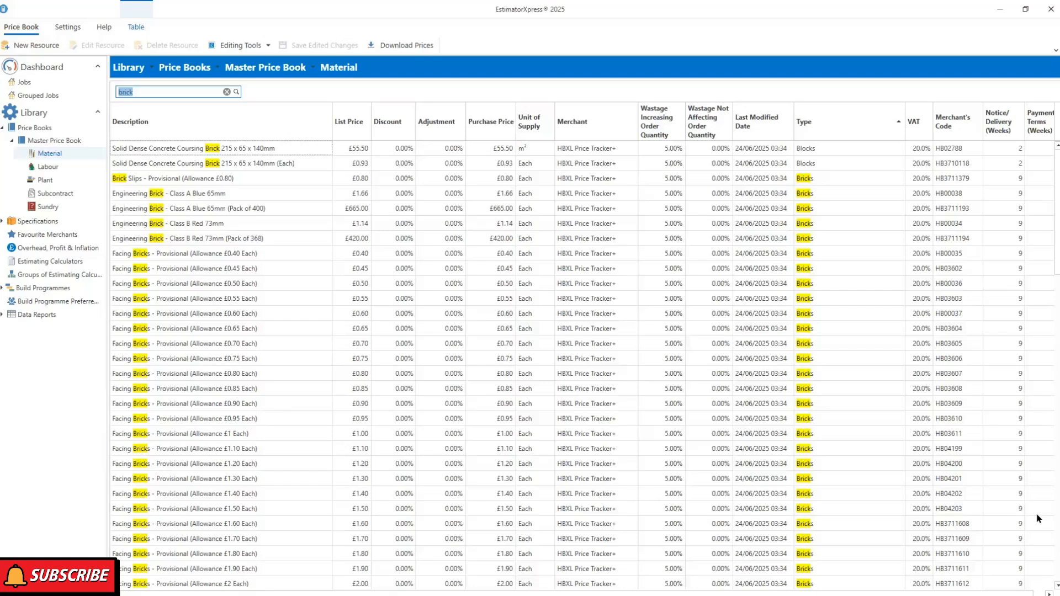
{"action": "scroll", "coordinate": [505, 460], "scroll_direction": "down", "scroll_amount": 2}
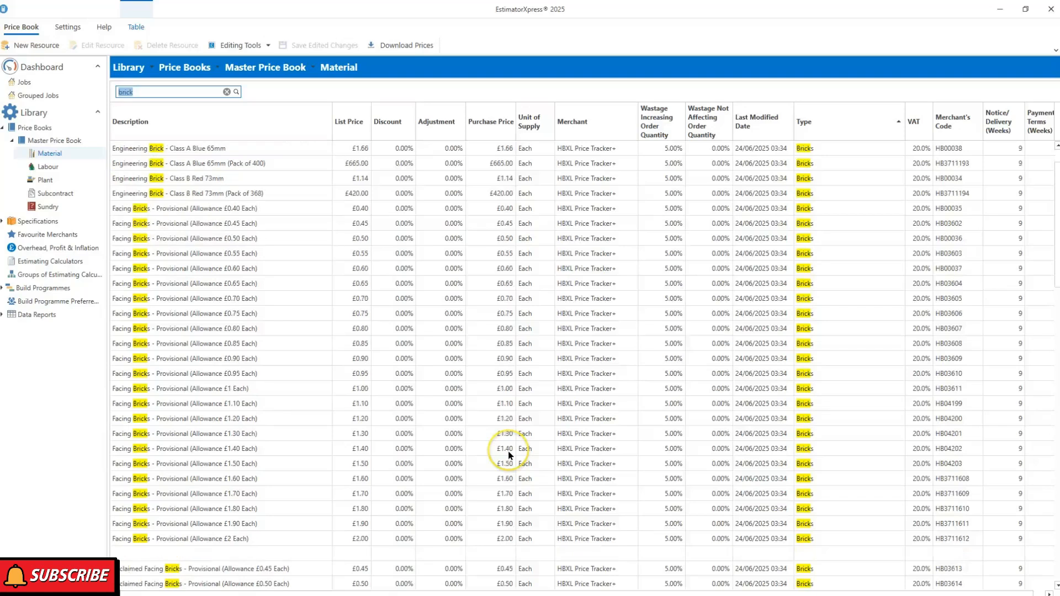
{"action": "scroll", "coordinate": [508, 460], "scroll_direction": "up", "scroll_amount": 2}
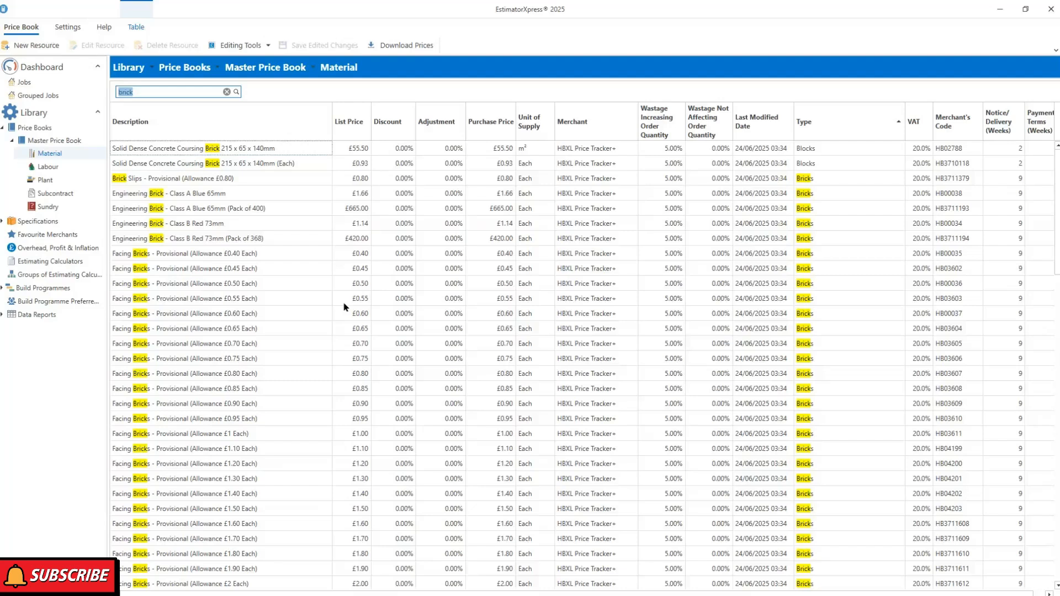
Replace the material search with "blocks" to look up block resources.
{"action": "left_click", "coordinate": [227, 91]}
{"action": "type", "text": "blocks"}
{"action": "left_click", "coordinate": [161, 94]}
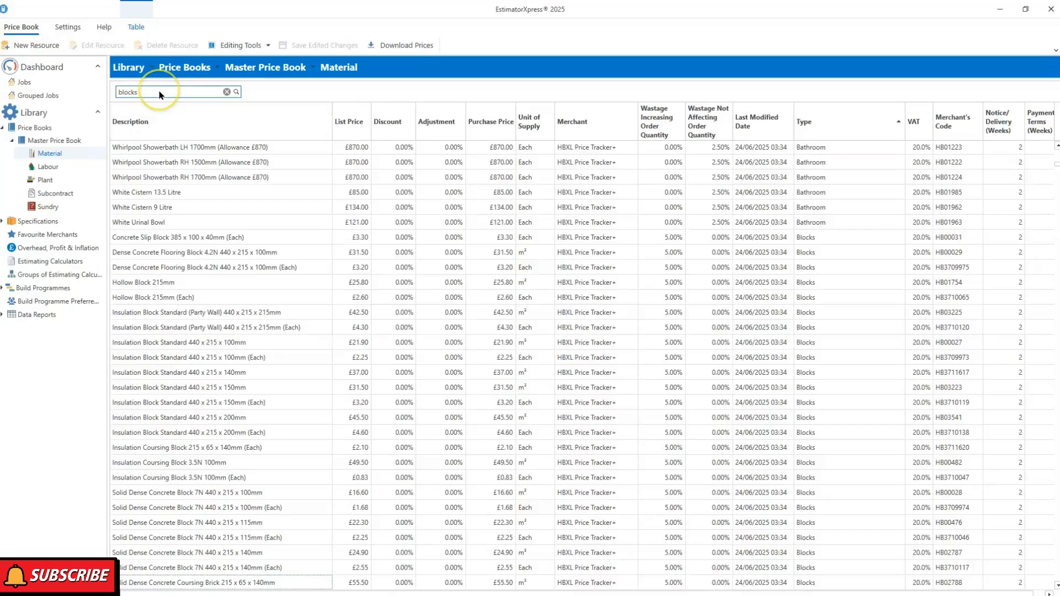
{"action": "key", "text": "Return"}
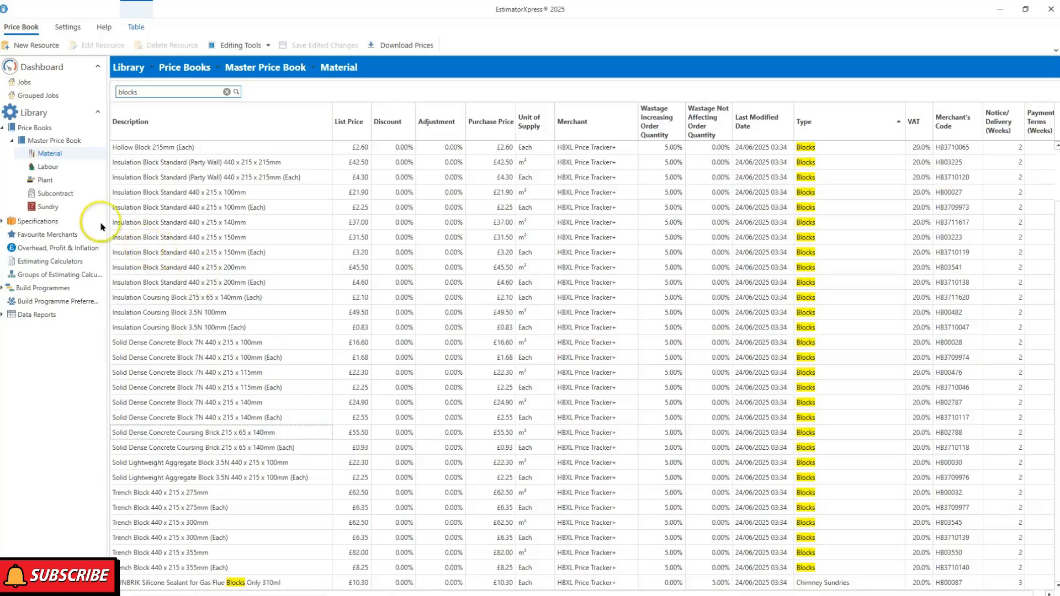
Switch to the Labour resources of the Master Price Book, clear the old search and search for "brick".
{"action": "left_click", "coordinate": [54, 169]}
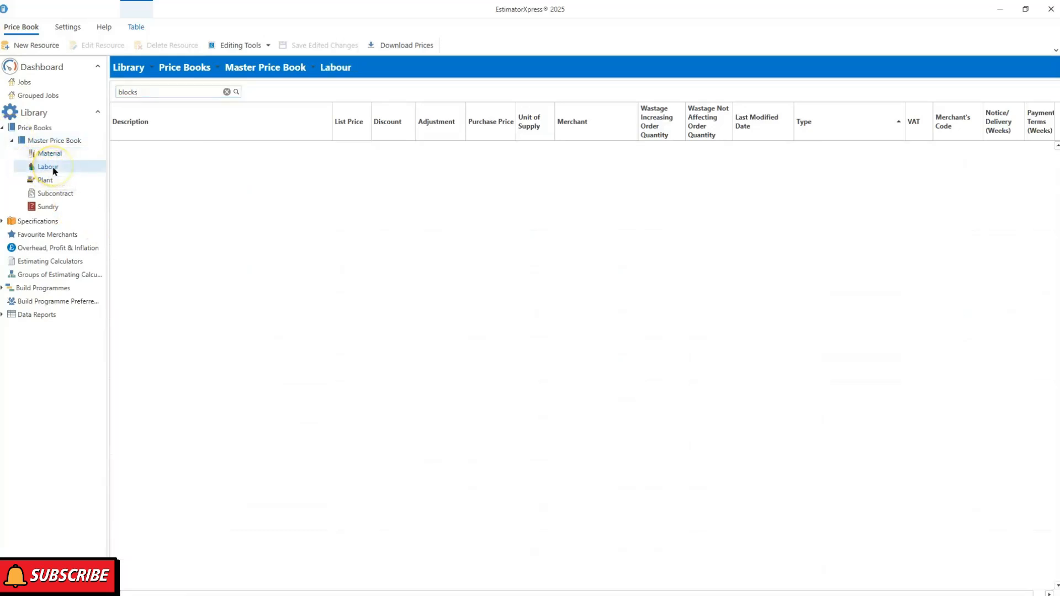
{"action": "left_click", "coordinate": [223, 92]}
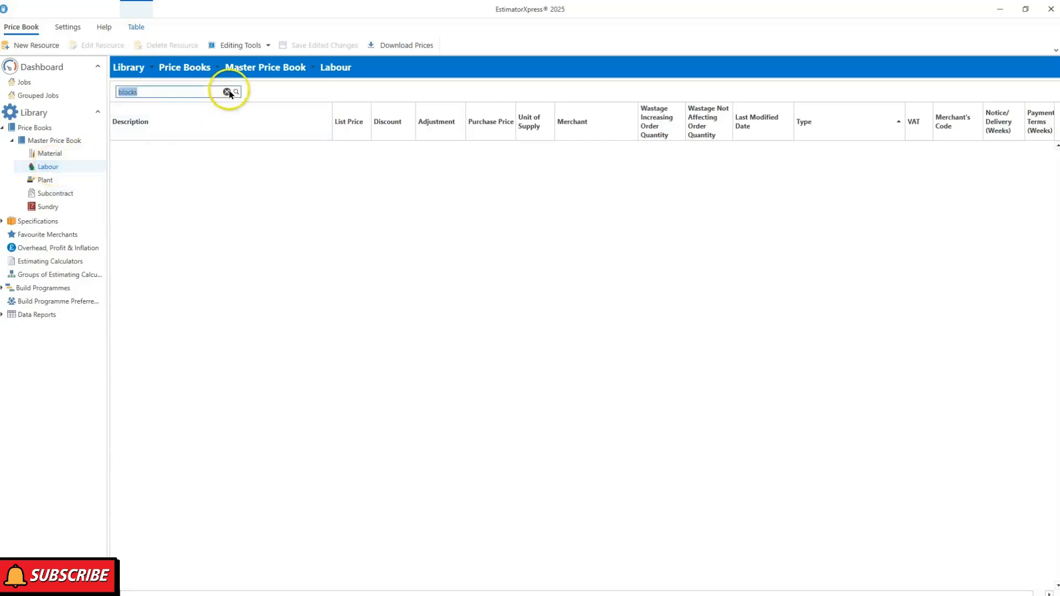
{"action": "left_click", "coordinate": [227, 92]}
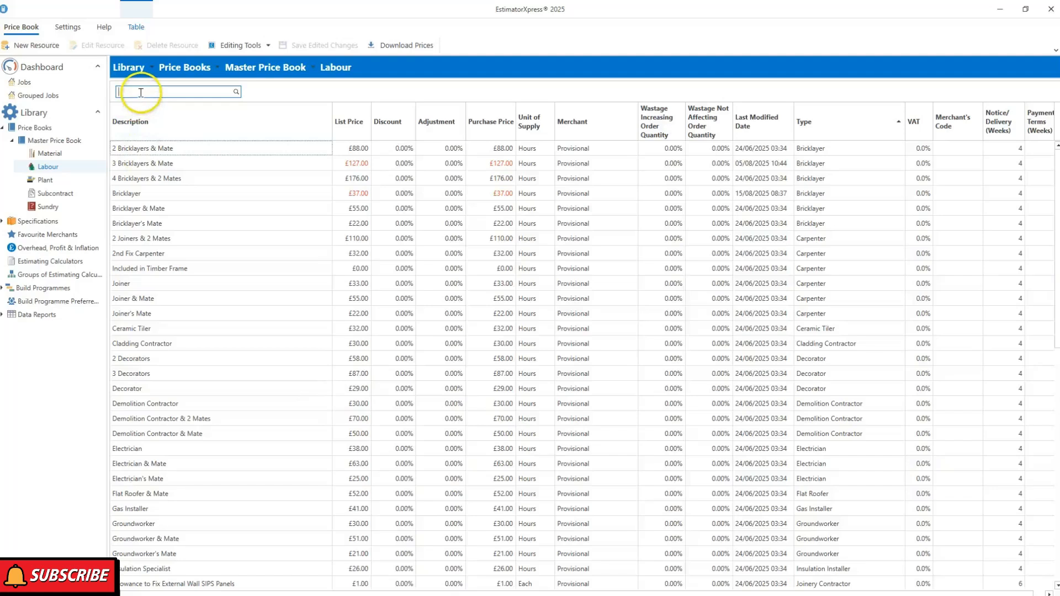
{"action": "type", "text": "bric"}
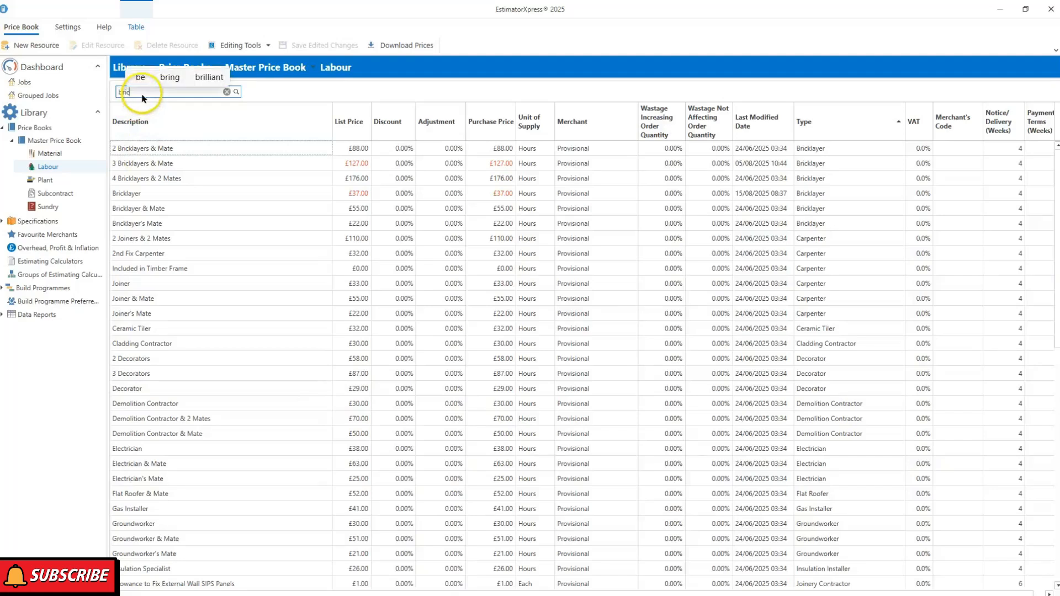
{"action": "type", "text": "k"}
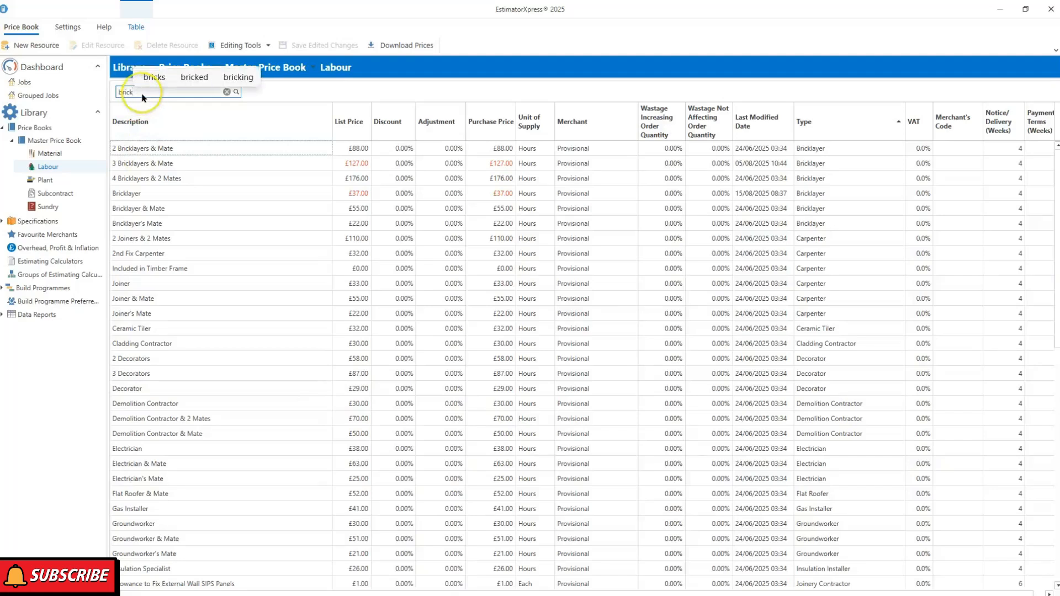
{"action": "key", "text": "Return"}
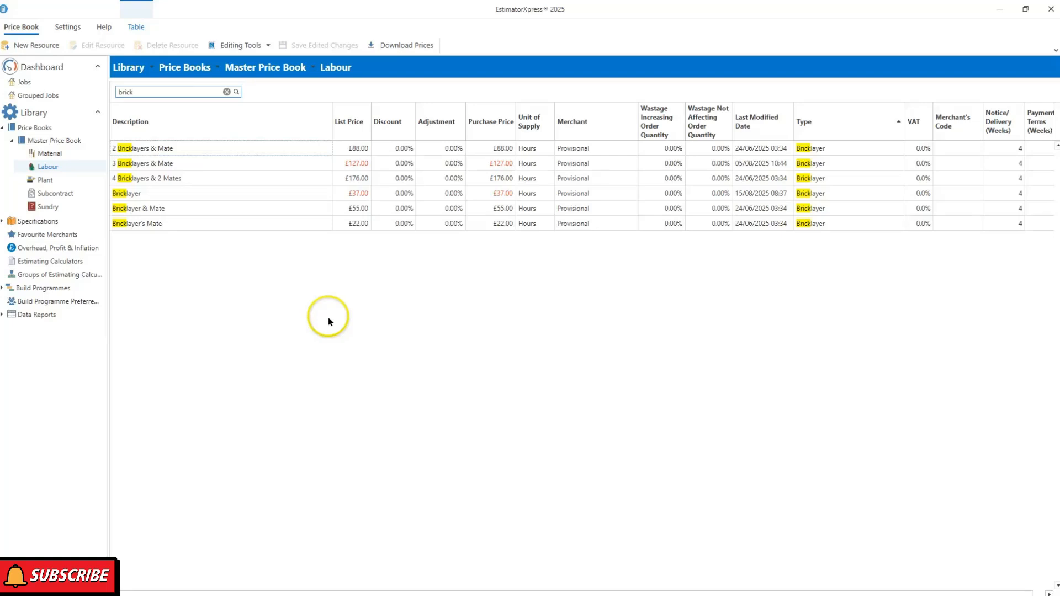
Start a new job from the dashboard as a quote from a job template, choosing Extension and the brick Apex Roof Single Storey Extension.
{"action": "left_click", "coordinate": [53, 67]}
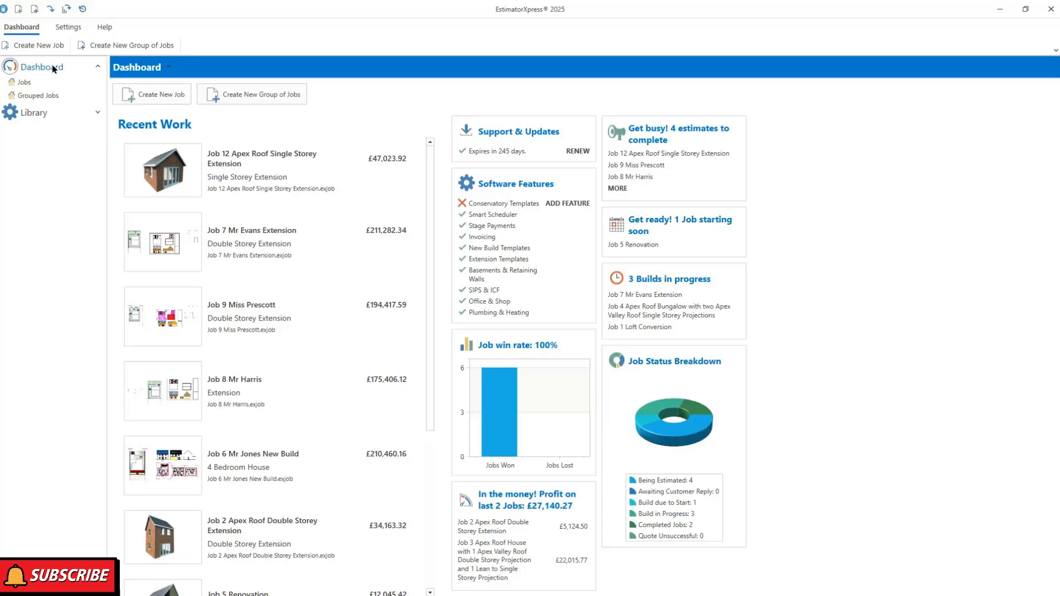
{"action": "left_click", "coordinate": [158, 97]}
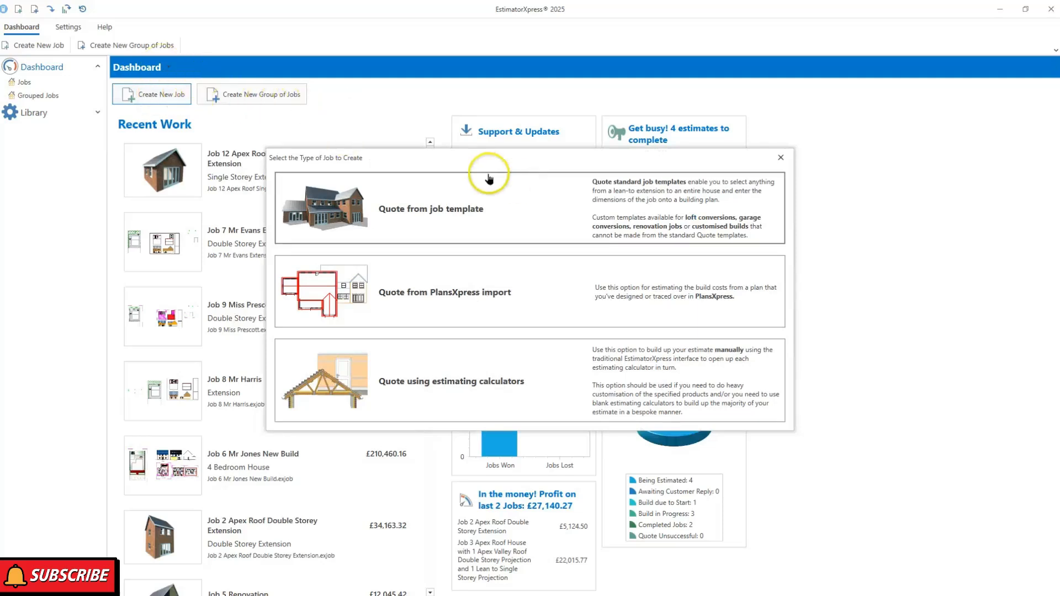
{"action": "left_click", "coordinate": [653, 208]}
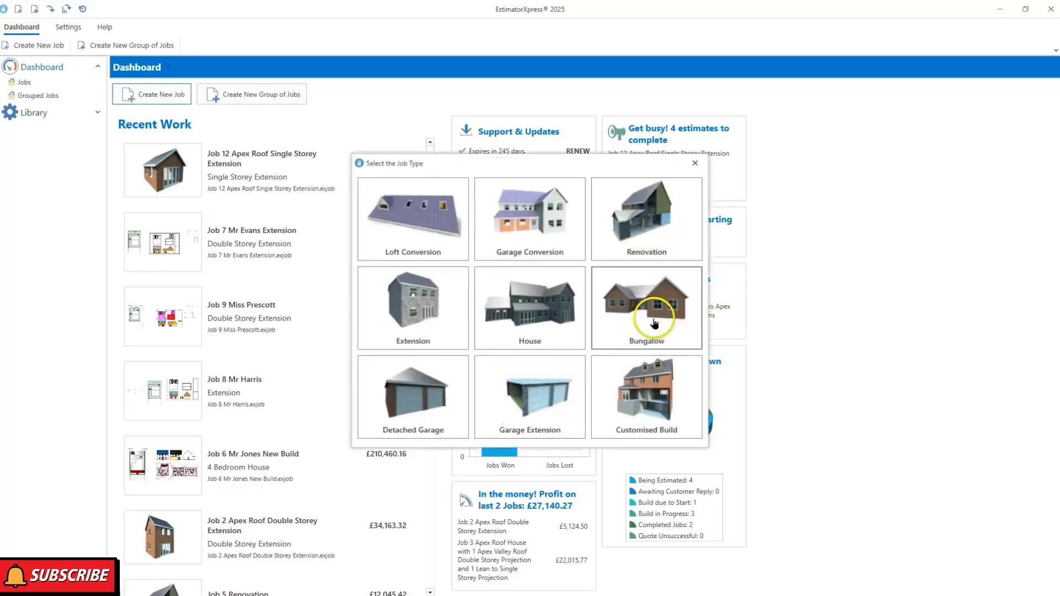
{"action": "left_click", "coordinate": [421, 317]}
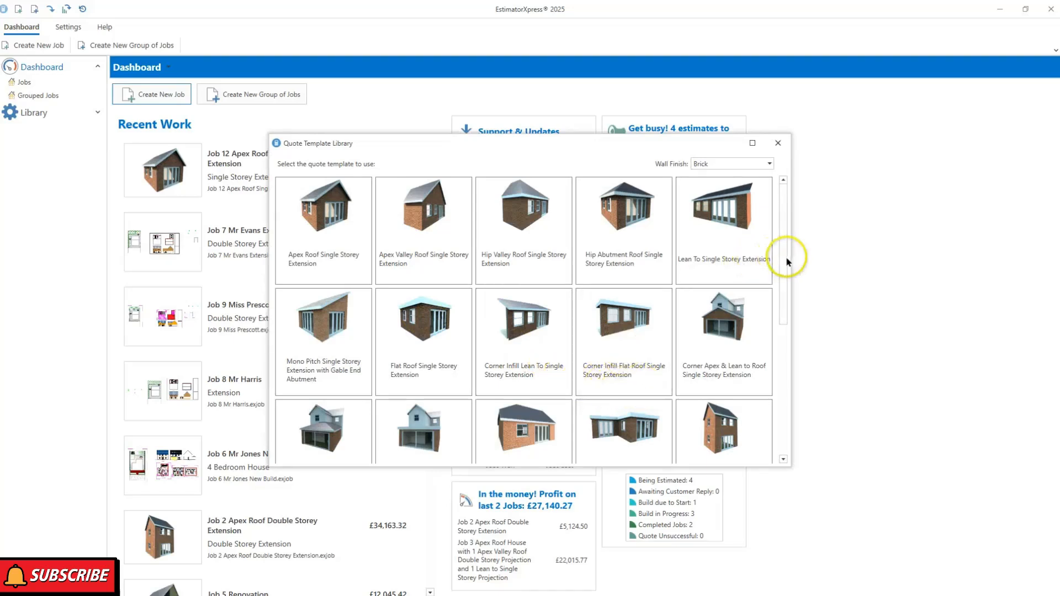
{"action": "left_click_drag", "start_coordinate": [786, 260], "coordinate": [718, 239]}
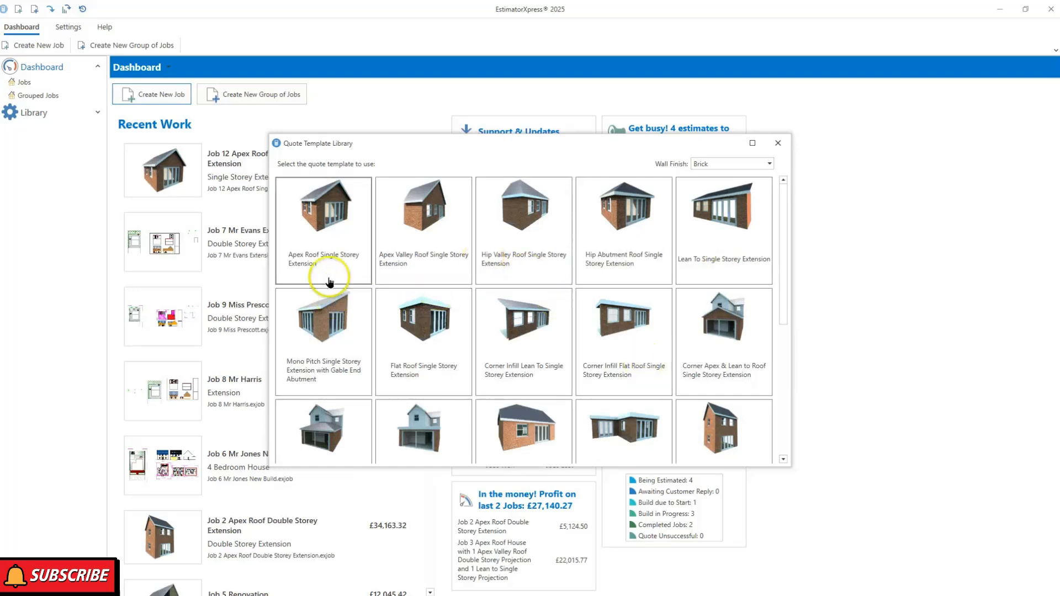
{"action": "double_click", "coordinate": [328, 214]}
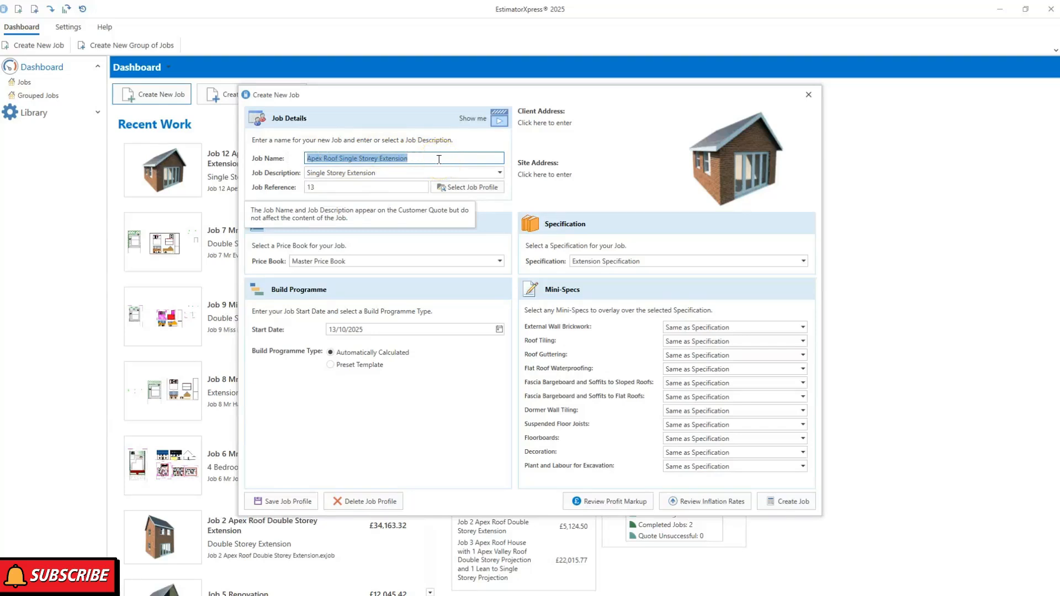
Enter the client's name as the job name and set the build programme start date to 09/02/2026.
{"action": "type", "text": "Mr "}
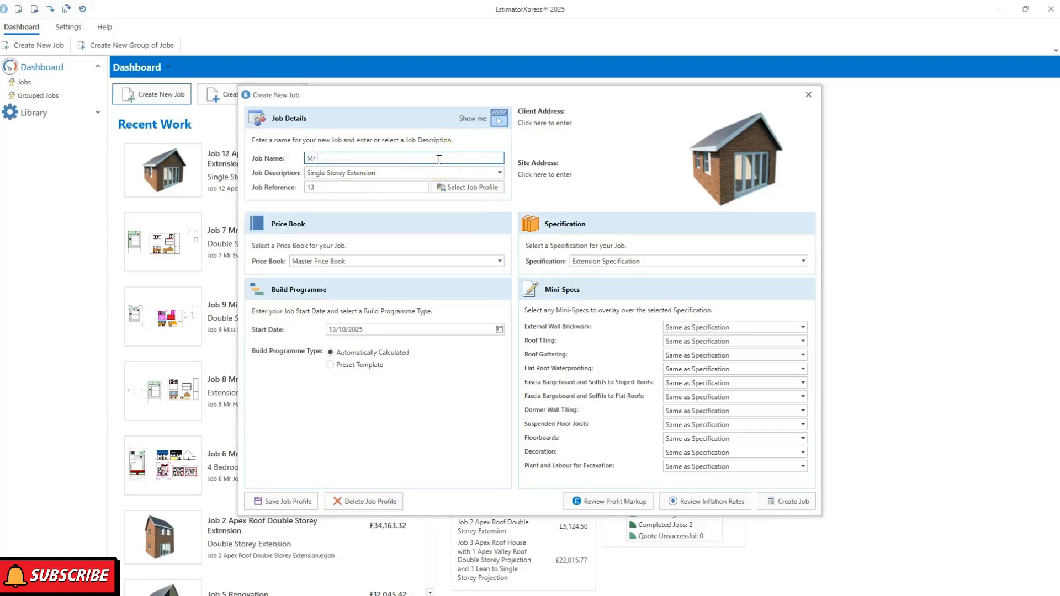
{"action": "type", "text": "Jones"}
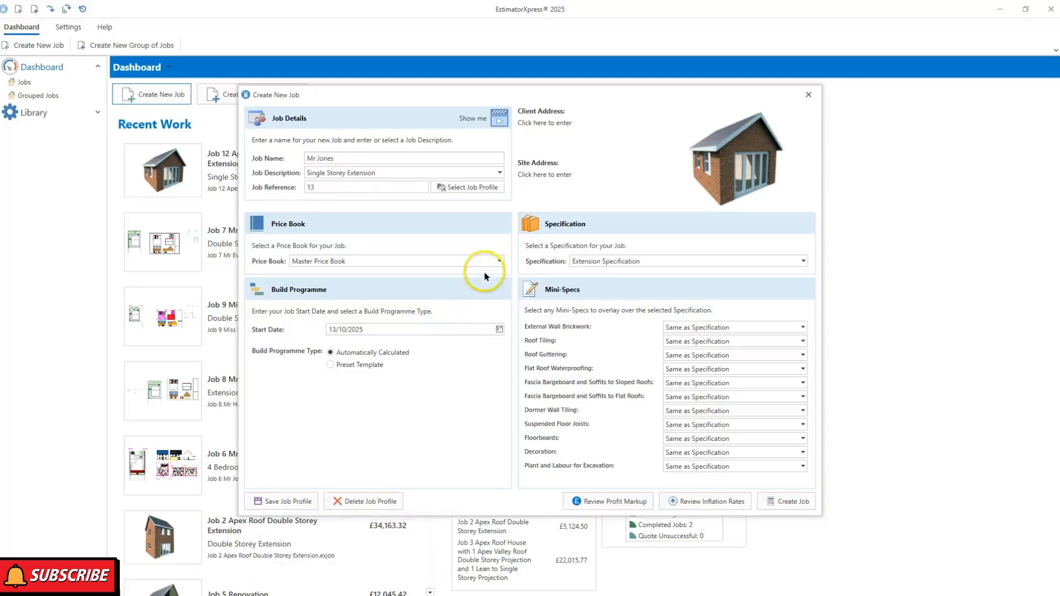
{"action": "mouse_move", "coordinate": [487, 266]}
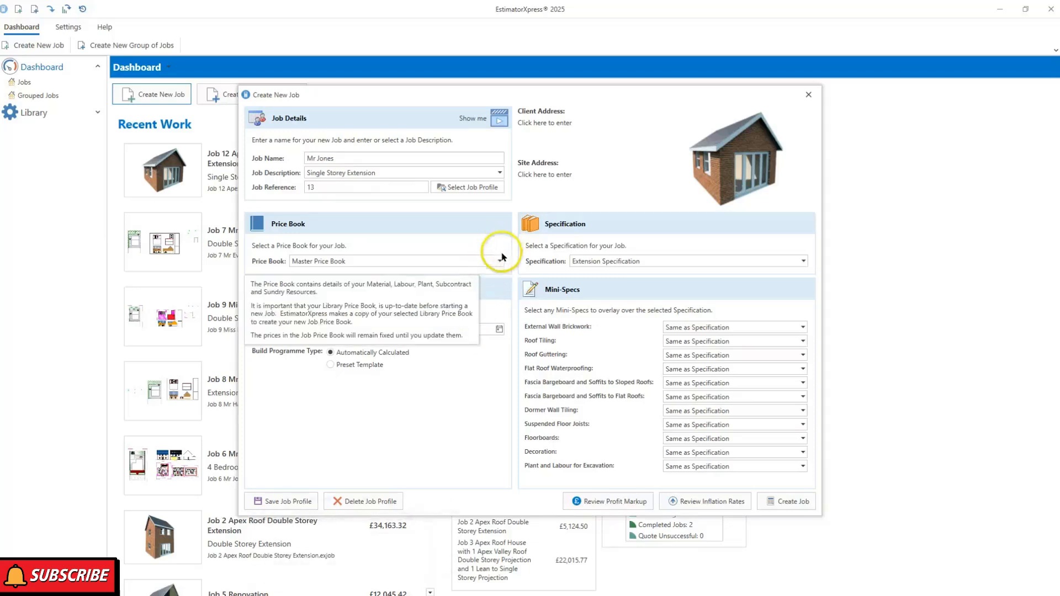
{"action": "left_click", "coordinate": [499, 330]}
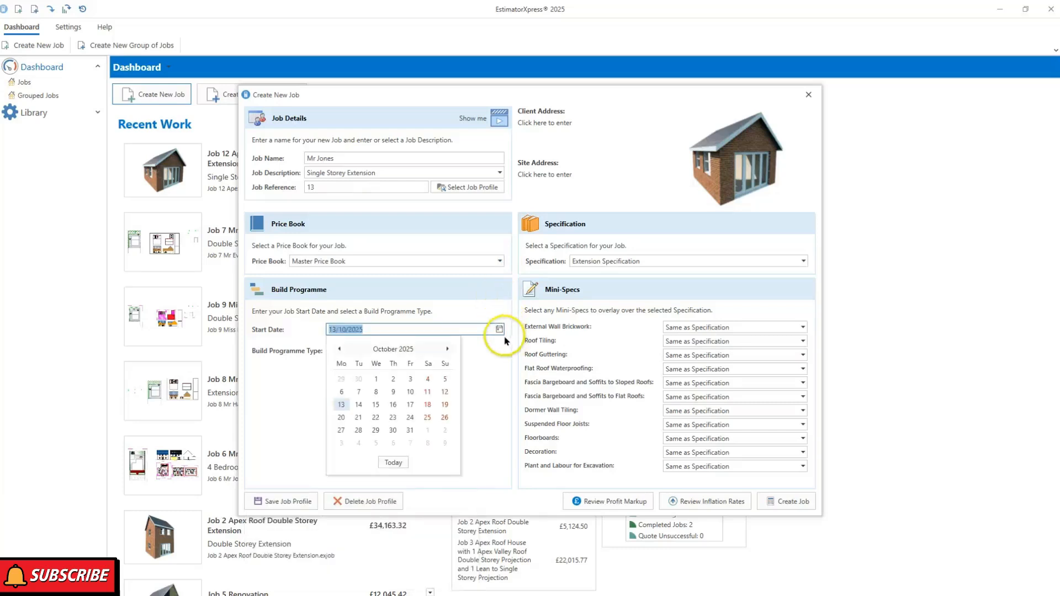
{"action": "left_click", "coordinate": [448, 350]}
{"action": "left_click", "coordinate": [448, 349]}
{"action": "left_click", "coordinate": [448, 349]}
{"action": "left_click", "coordinate": [448, 349]}
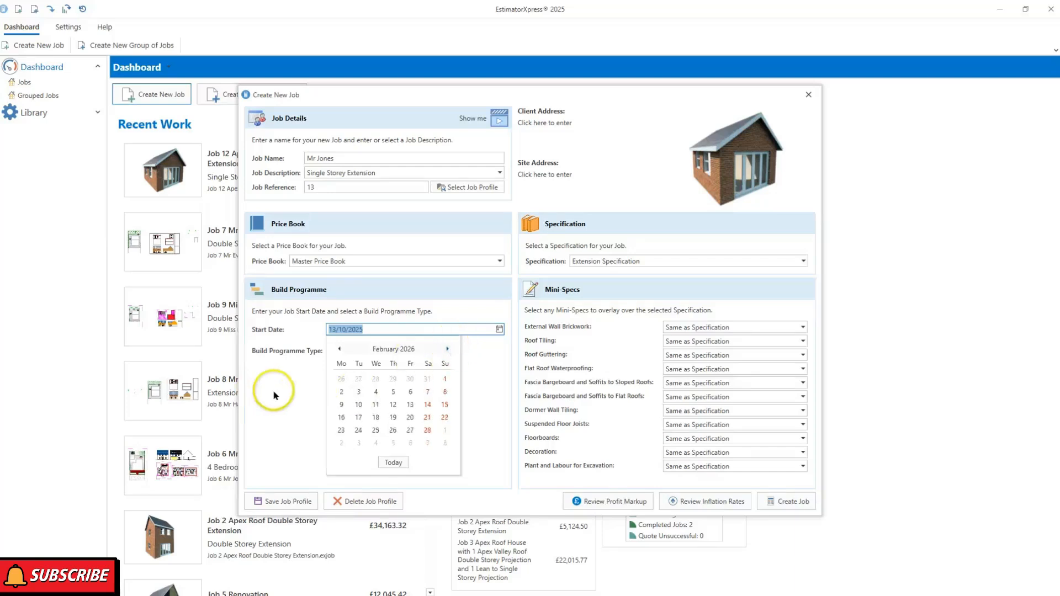
{"action": "left_click", "coordinate": [339, 406]}
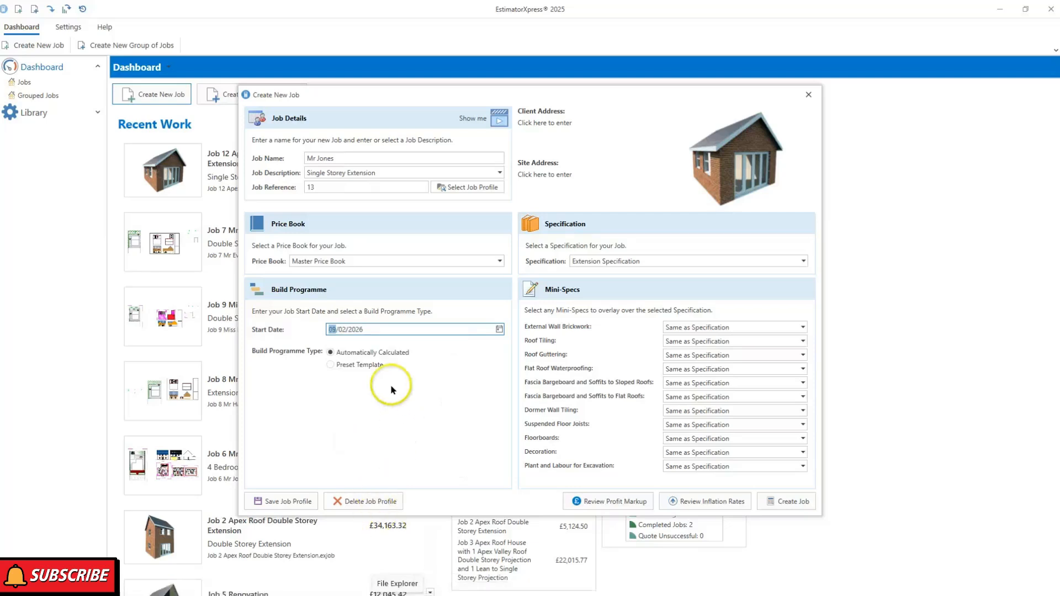
Select Extension Specification for the job and check the External Wall Brickwork mini-spec options, leaving Same as Specification.
{"action": "mouse_move", "coordinate": [364, 353]}
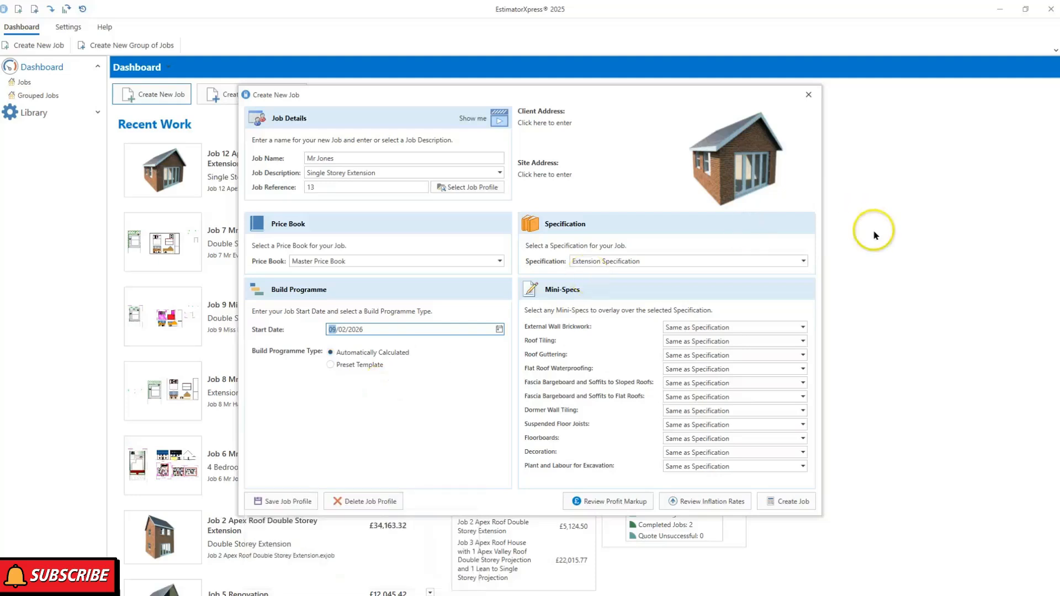
{"action": "left_click", "coordinate": [805, 264]}
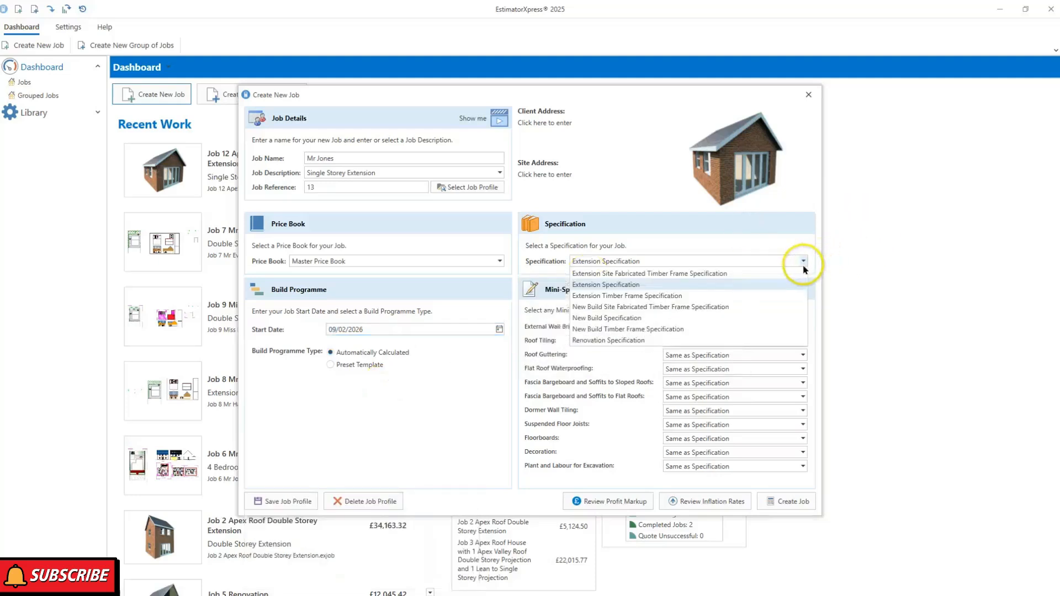
{"action": "left_click", "coordinate": [761, 284]}
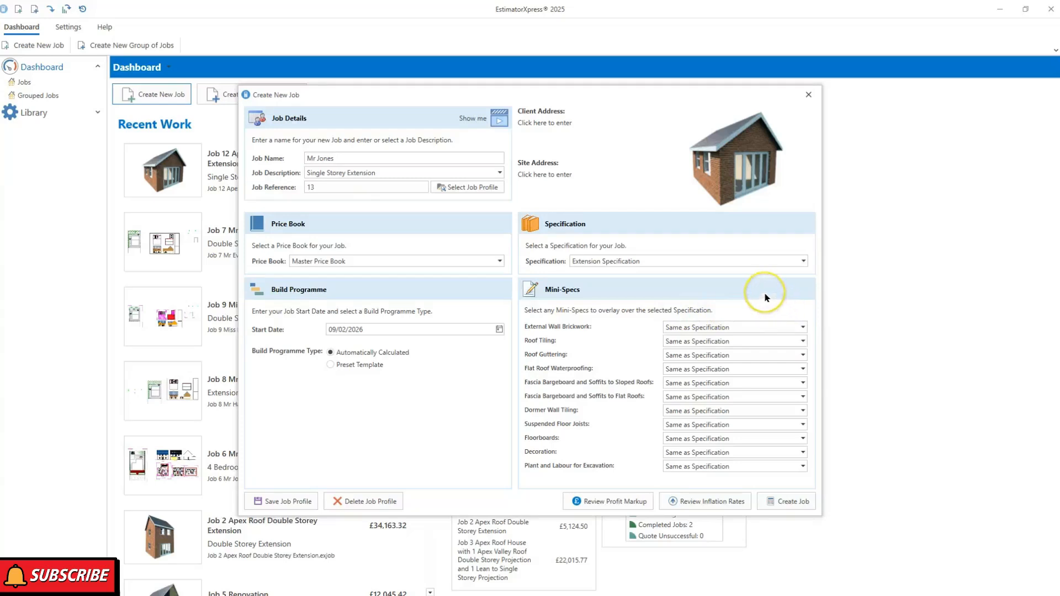
{"action": "left_click", "coordinate": [785, 328]}
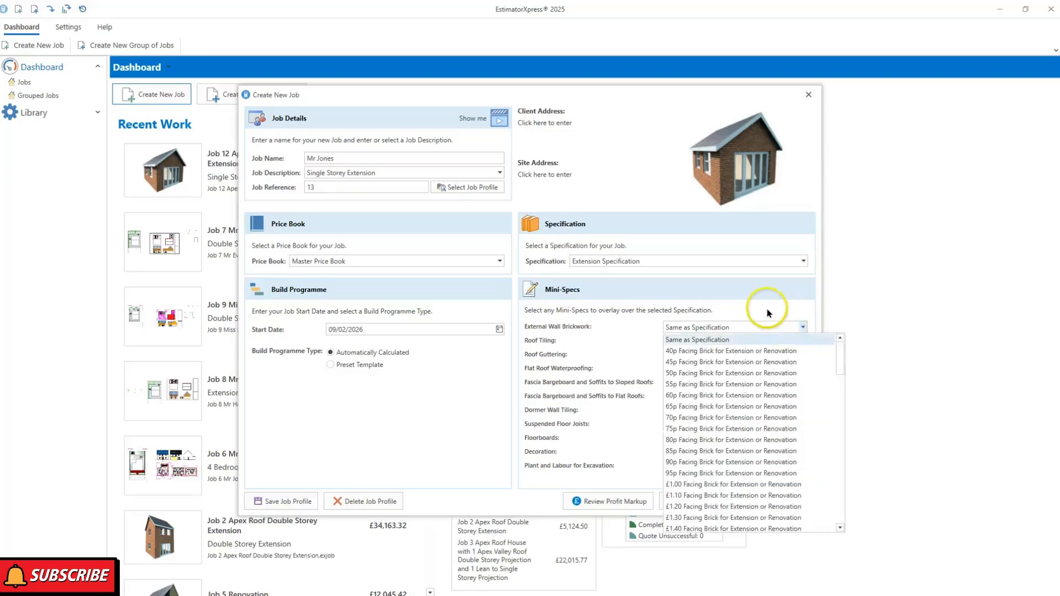
{"action": "left_click", "coordinate": [770, 314]}
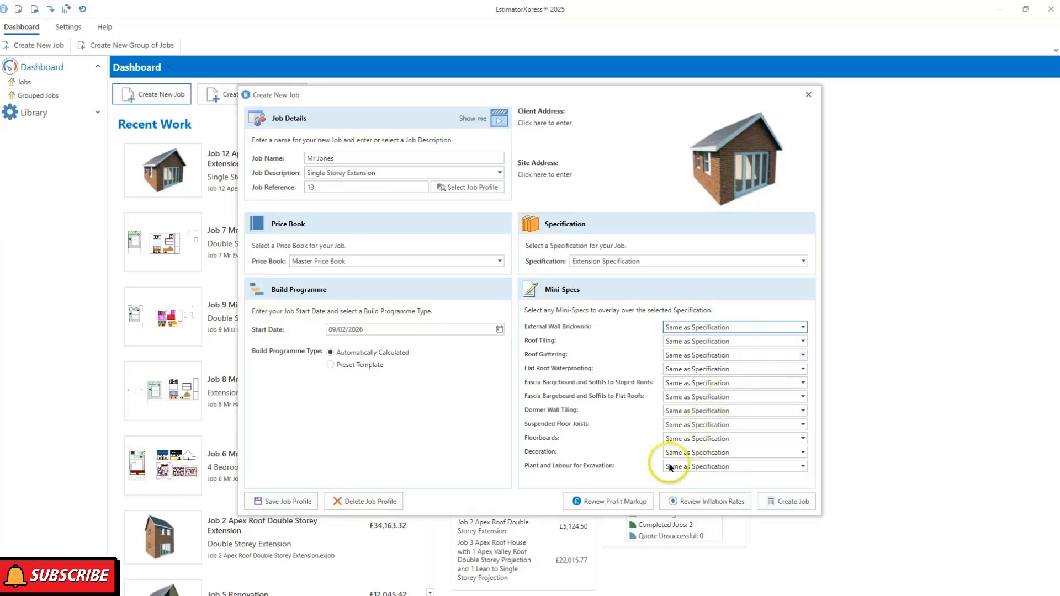
Review the job's overhead and profit markups and its inflation rates, closing each without changes.
{"action": "left_click", "coordinate": [618, 503]}
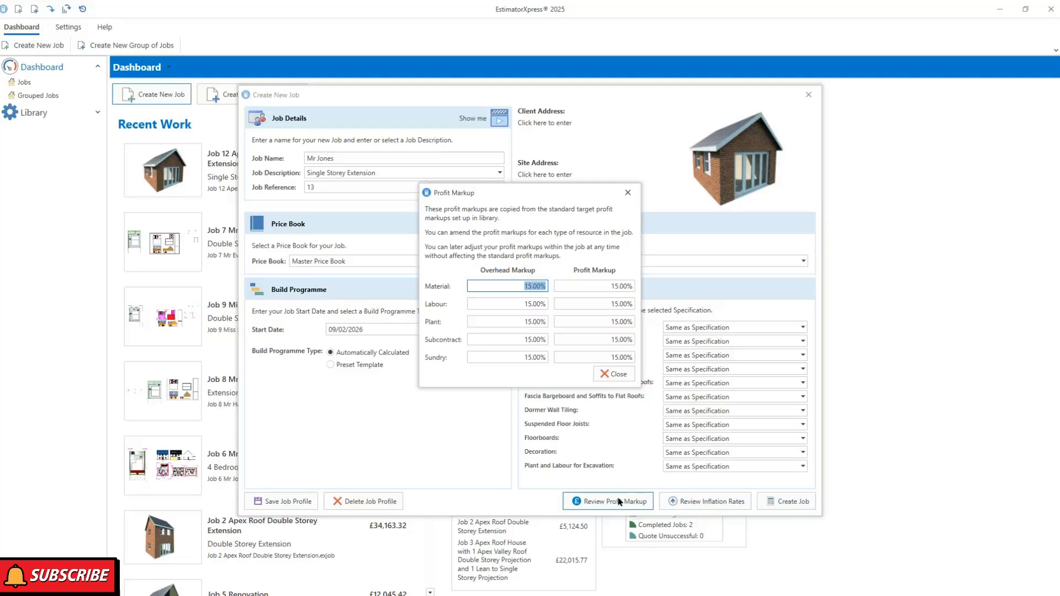
{"action": "left_click", "coordinate": [613, 374]}
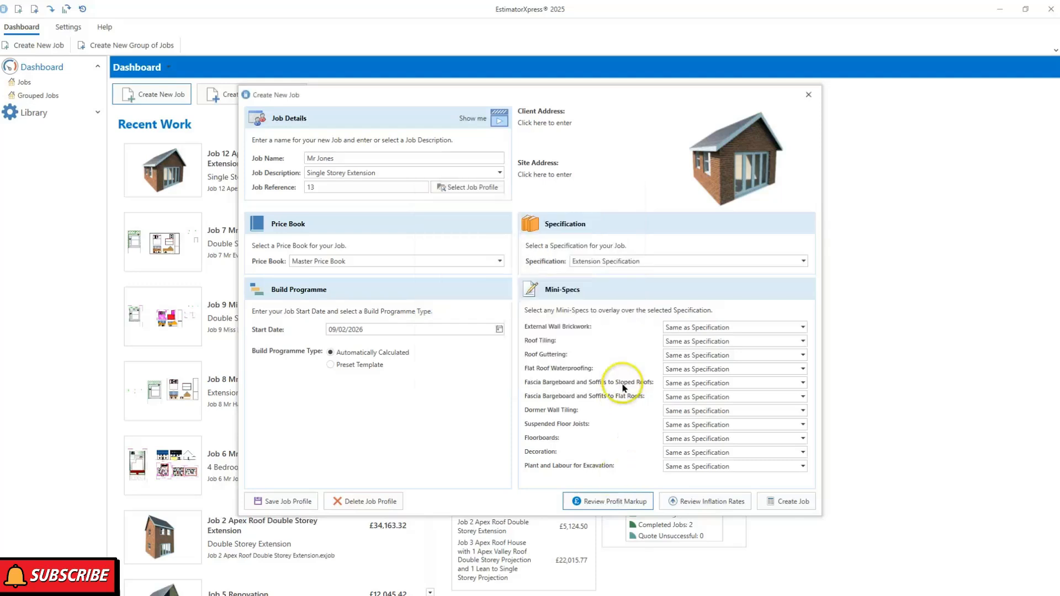
{"action": "left_click", "coordinate": [718, 505]}
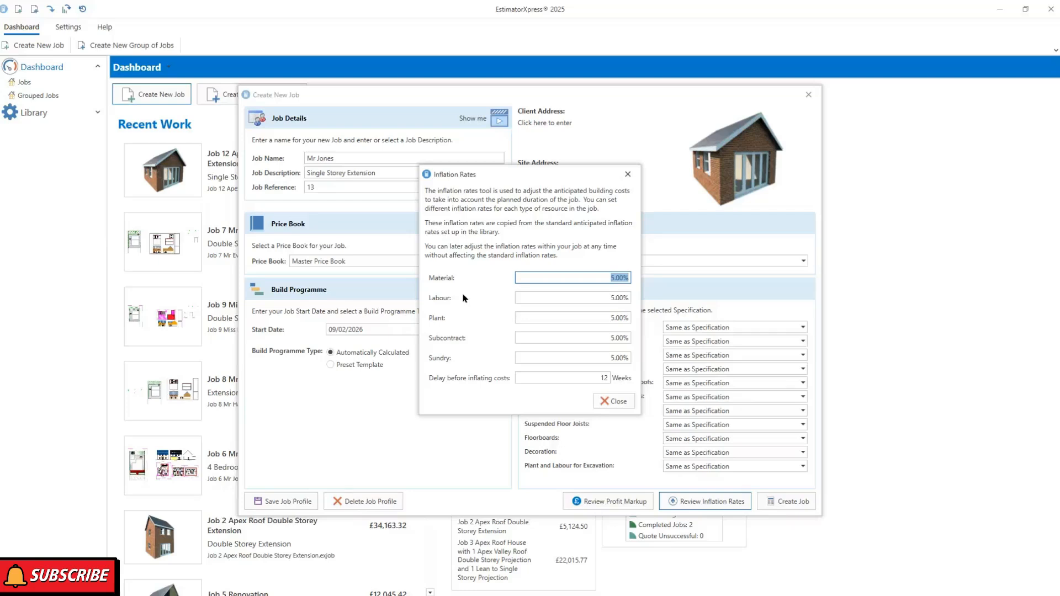
{"action": "left_click", "coordinate": [616, 403]}
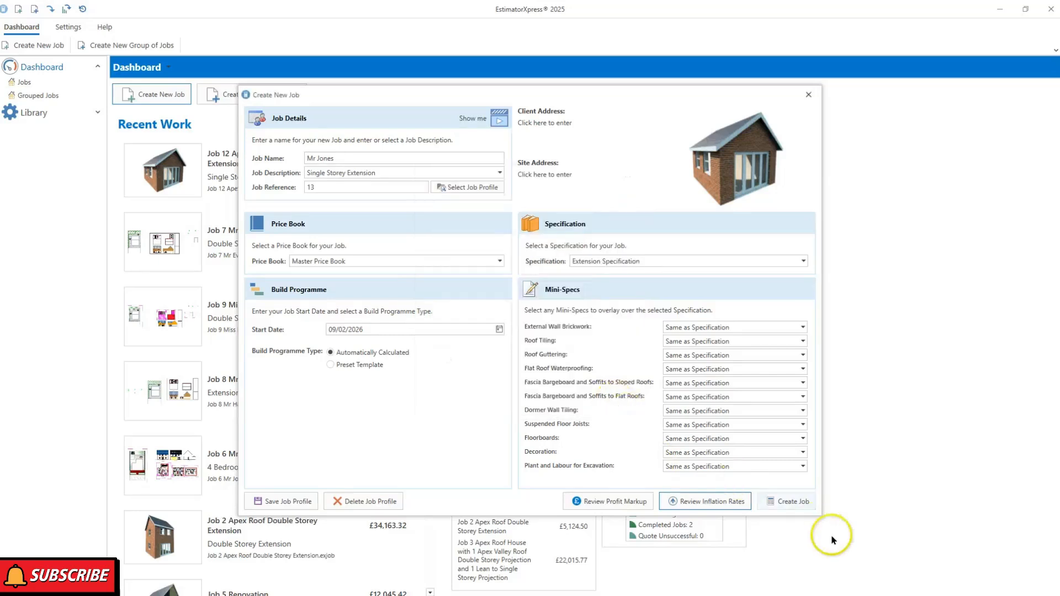
Create the job and add the ticked calculators, including Site Establishment, Site Strip, Scaffolding, Travel Costs, Sundry Plant and Cleaning.
{"action": "left_click", "coordinate": [799, 507]}
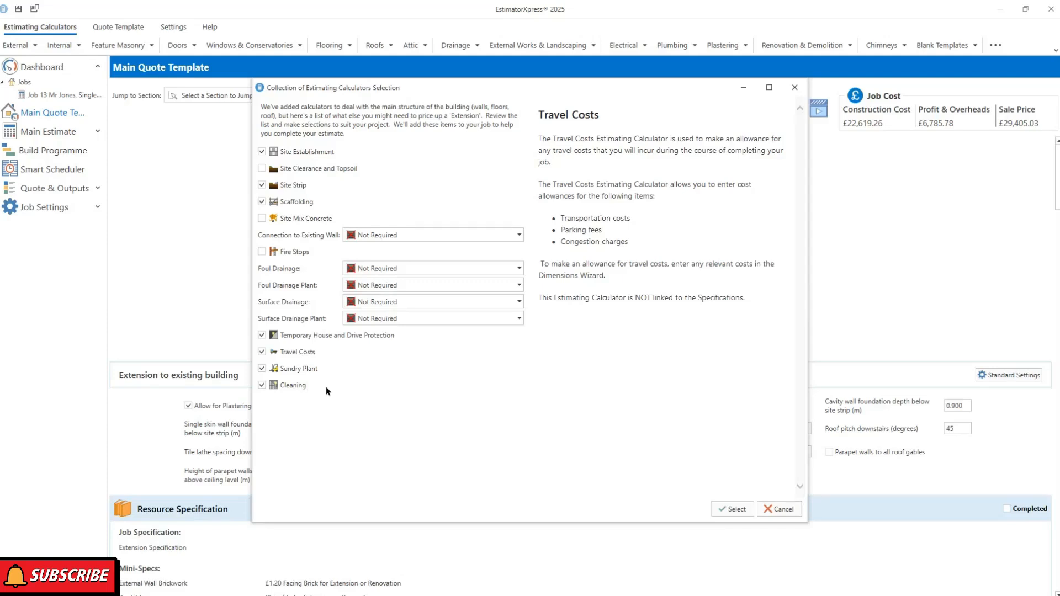
{"action": "left_click", "coordinate": [733, 509]}
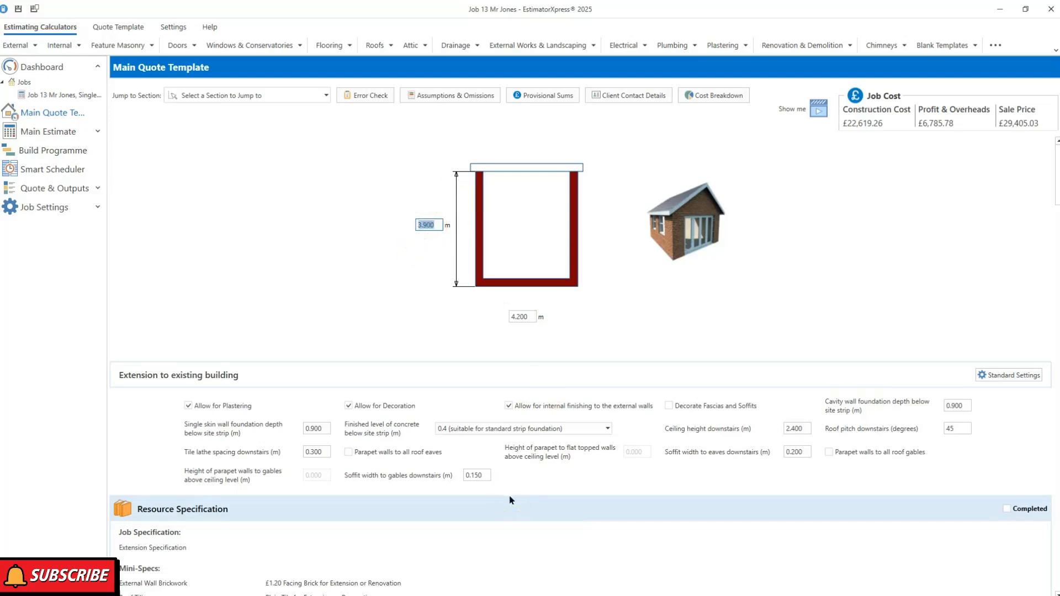
Set the extension's plan dimensions to 4.5 m projection and 6.5 m width in the quote template.
{"action": "type", "text": "4.5"}
{"action": "left_click", "coordinate": [522, 317]}
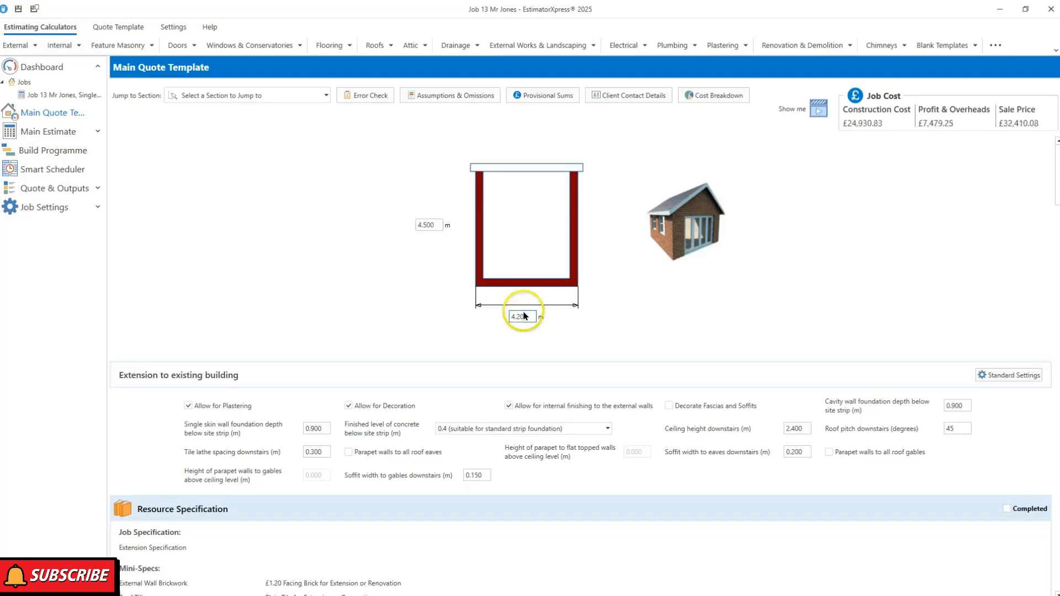
{"action": "left_click_drag", "start_coordinate": [529, 316], "coordinate": [482, 319]}
{"action": "type", "text": "6.5"}
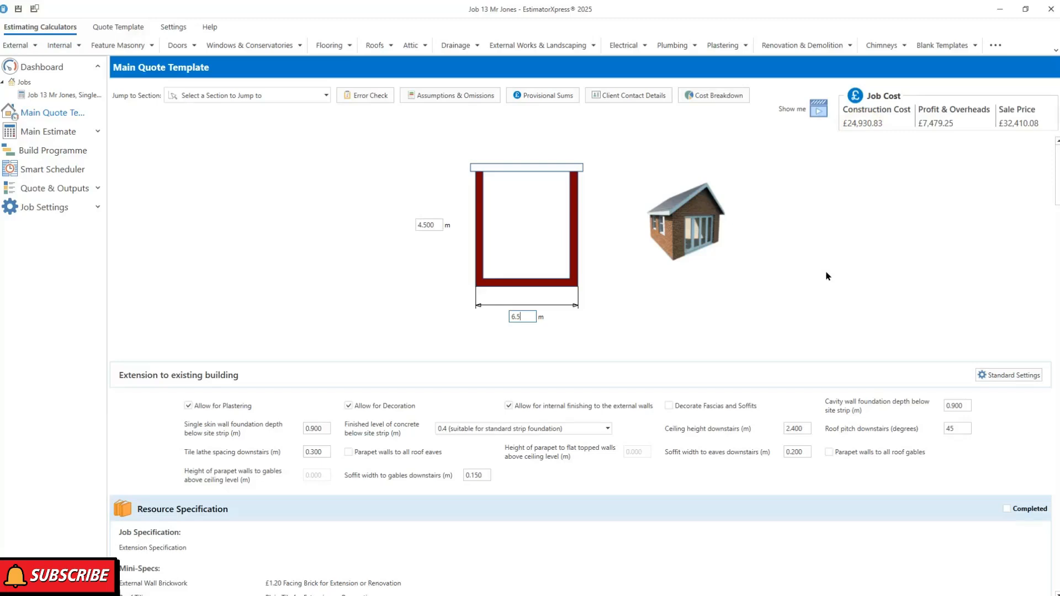
{"action": "left_click", "coordinate": [871, 136]}
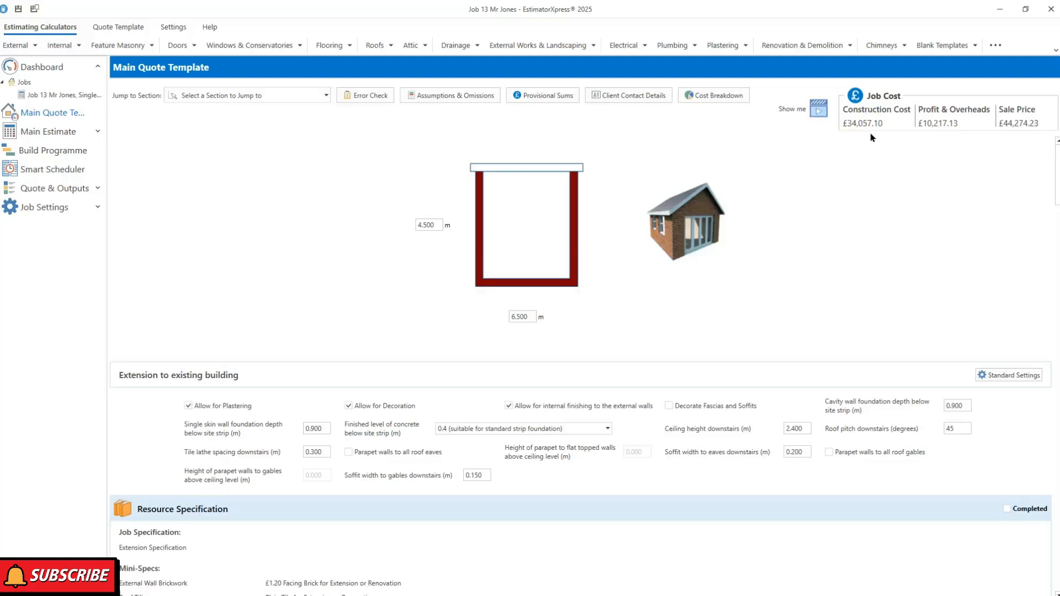
{"action": "left_click", "coordinate": [873, 147]}
Check what the plastering and decoration allowances cover and enable Decorate Fascias and Soffits for the extension.
{"action": "mouse_move", "coordinate": [216, 412]}
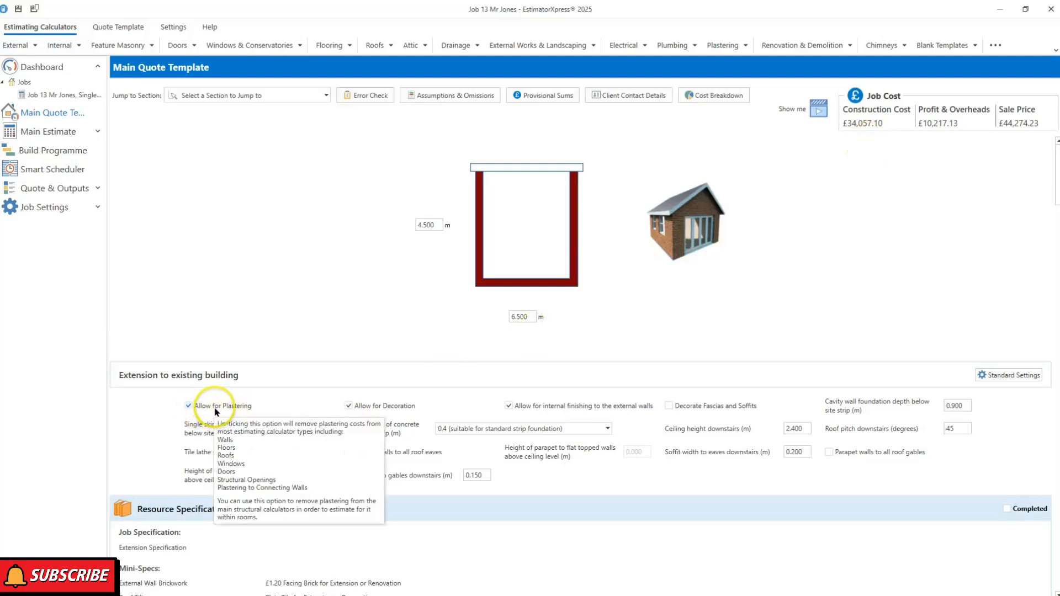
{"action": "mouse_move", "coordinate": [410, 414]}
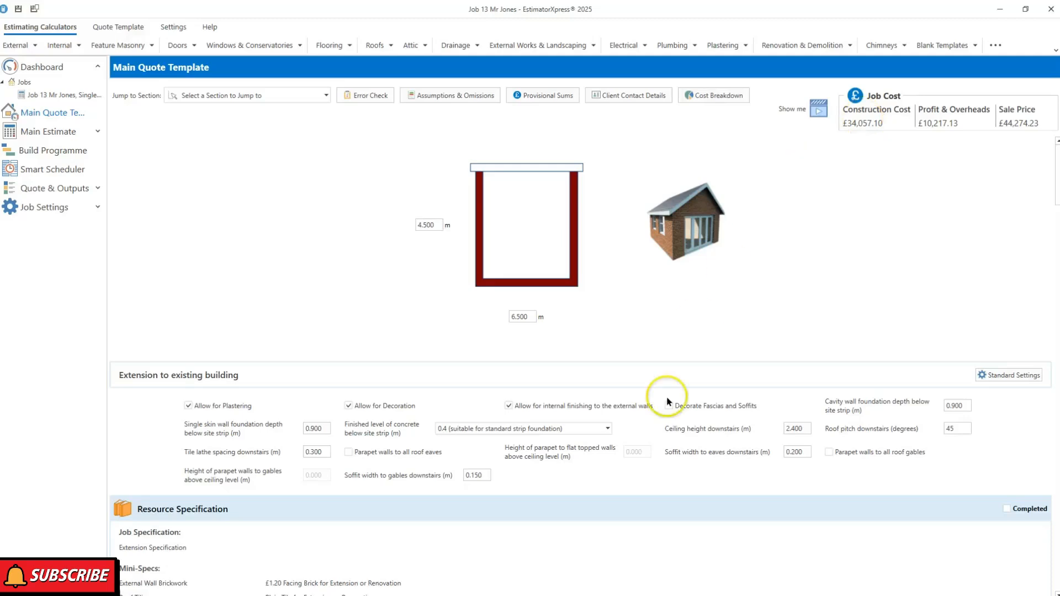
{"action": "mouse_move", "coordinate": [550, 595]}
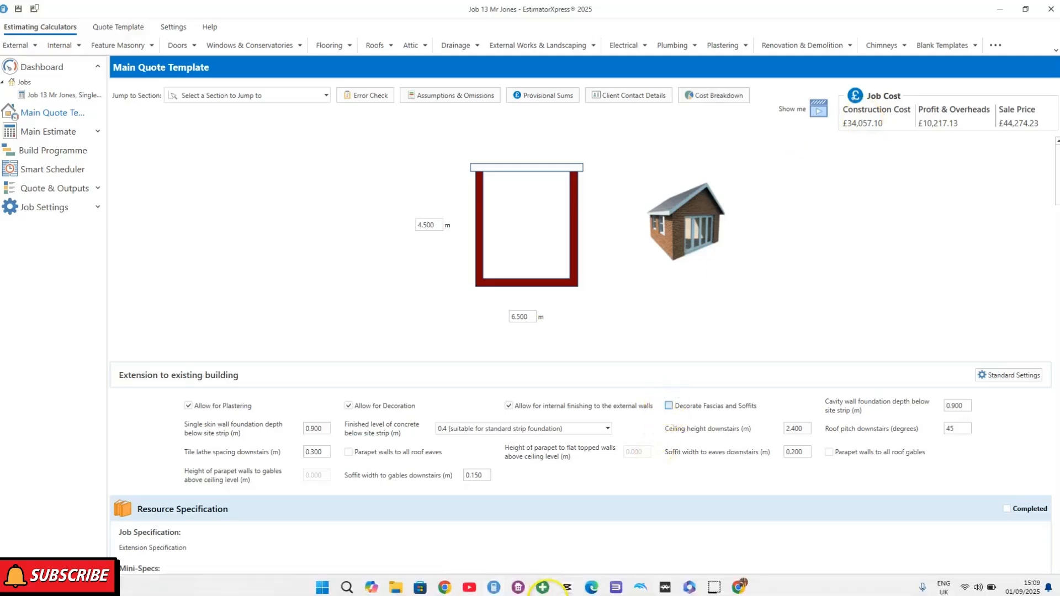
{"action": "left_click", "coordinate": [563, 578]}
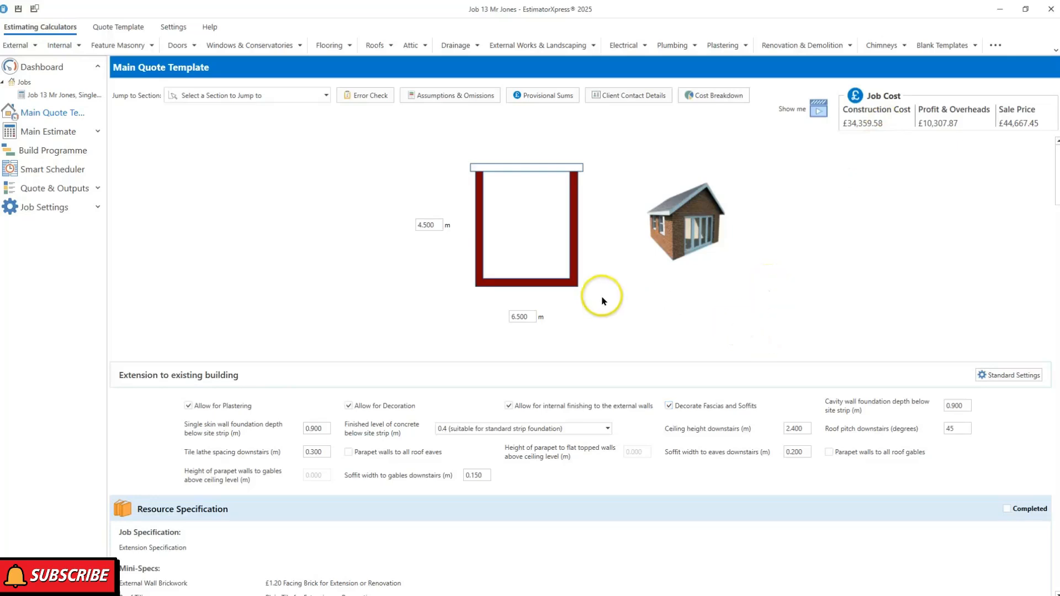
Review the Resource Specification section of the quote template and mark it as completed.
{"action": "scroll", "coordinate": [544, 295], "scroll_direction": "down", "scroll_amount": 3}
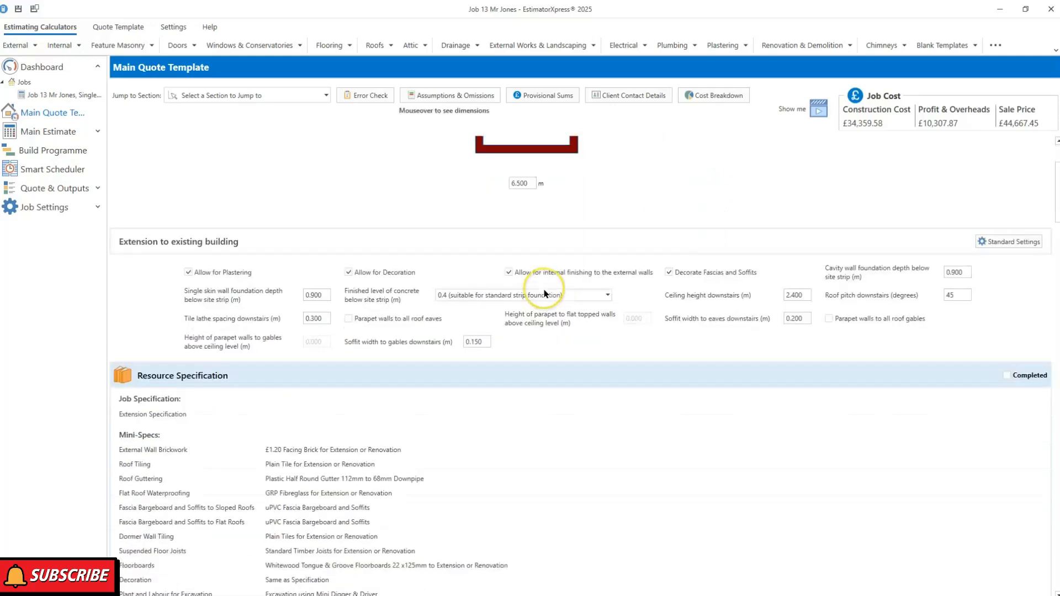
{"action": "scroll", "coordinate": [544, 294], "scroll_direction": "down", "scroll_amount": 1}
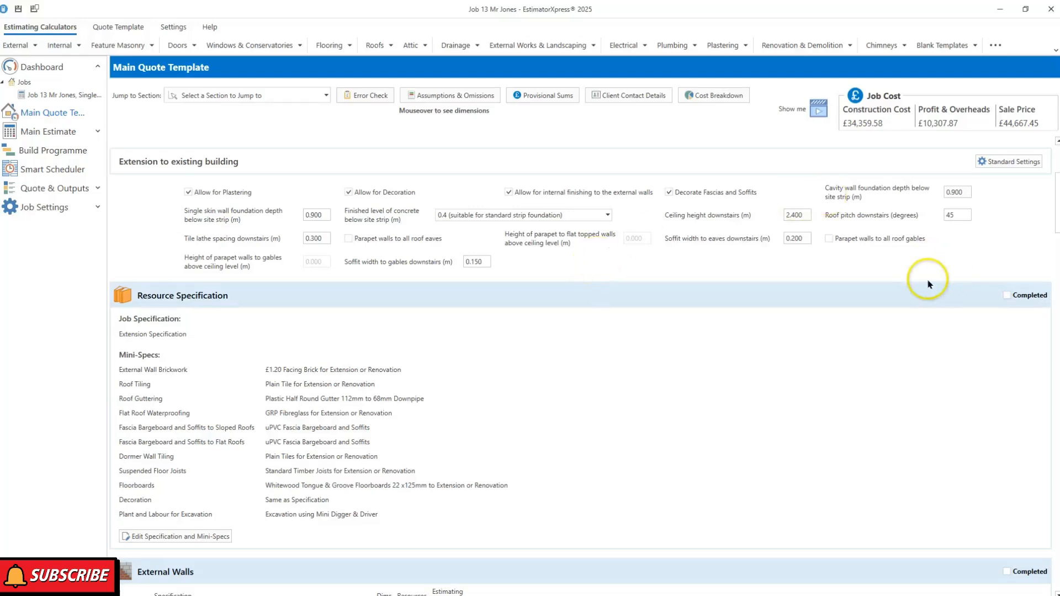
{"action": "left_click", "coordinate": [1006, 296]}
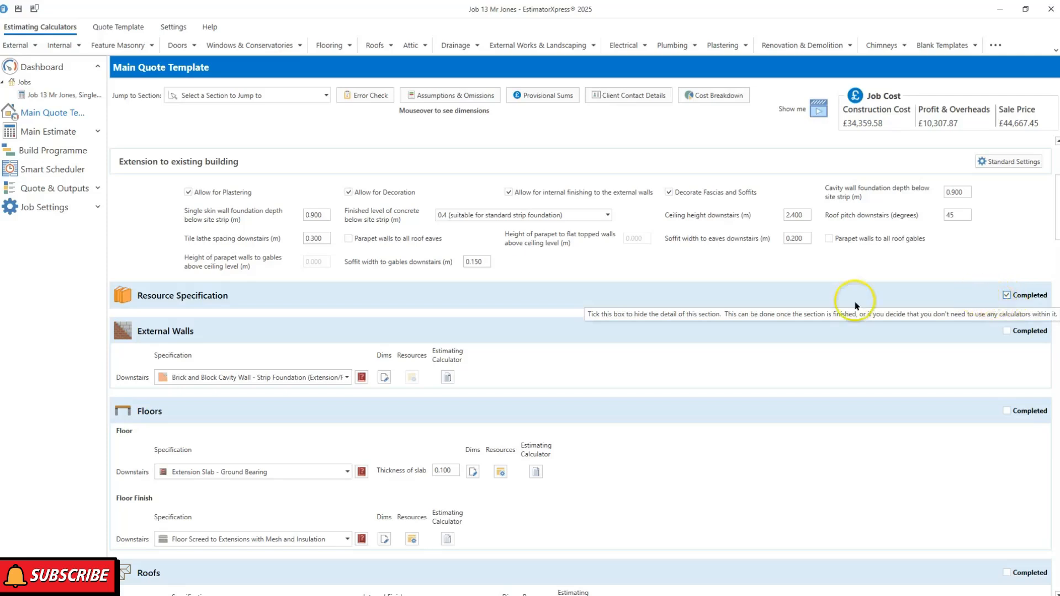
Open the downstairs external walls' dimensions and change the outer leaf to £1.80 Reclaimed Facing Brick.
{"action": "left_click", "coordinate": [385, 377]}
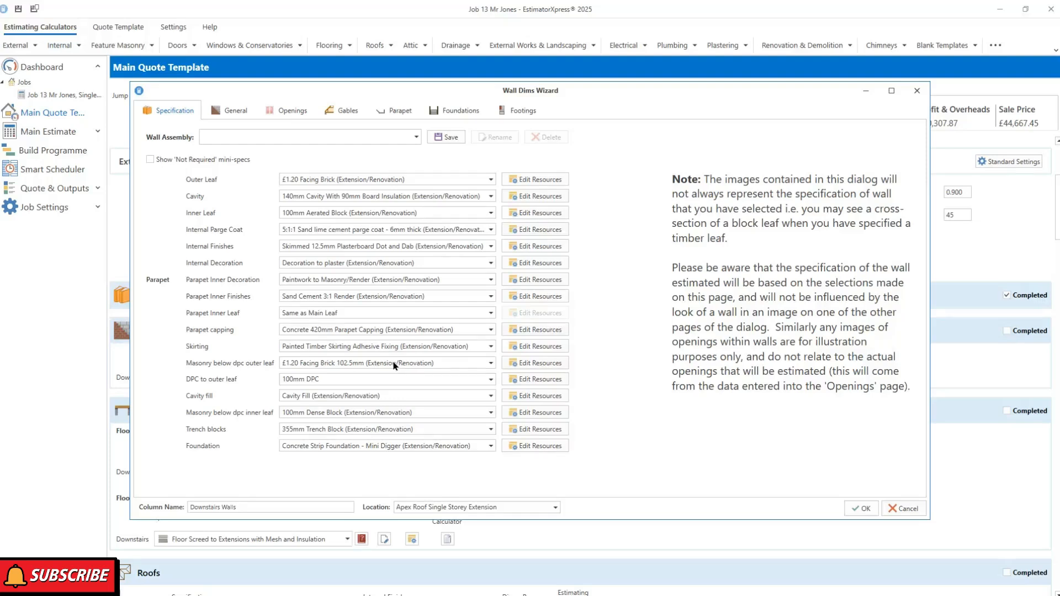
{"action": "left_click", "coordinate": [399, 360]}
{"action": "left_click", "coordinate": [491, 181]}
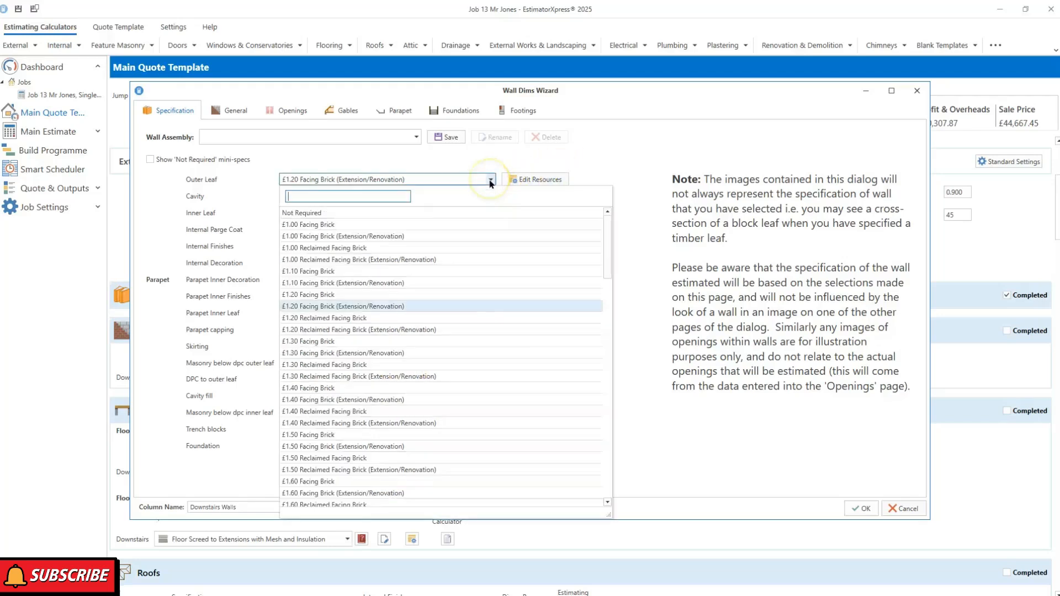
{"action": "scroll", "coordinate": [466, 307], "scroll_direction": "down", "scroll_amount": 3}
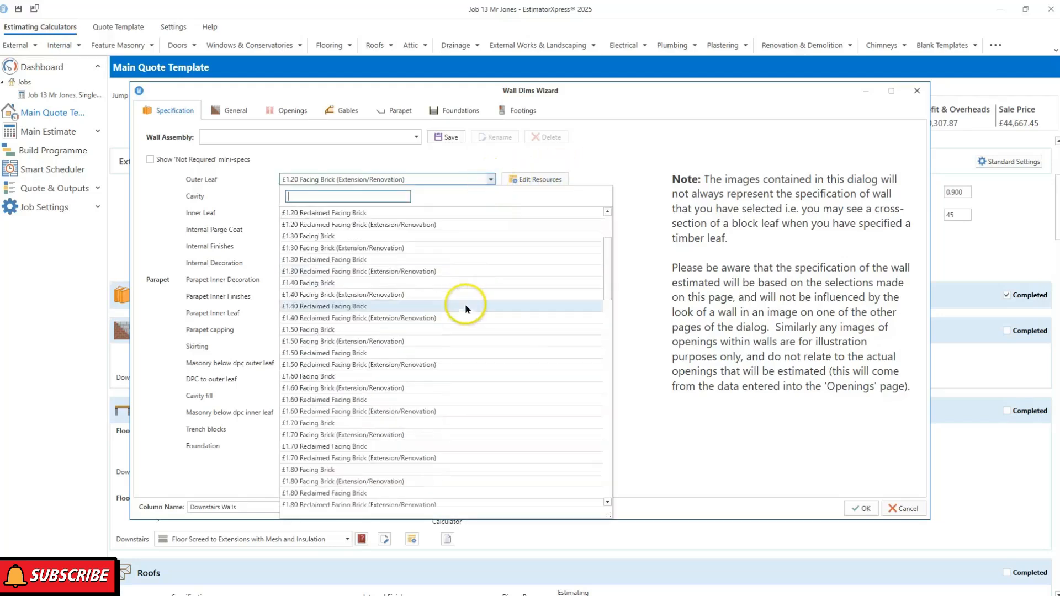
{"action": "left_click", "coordinate": [389, 495]}
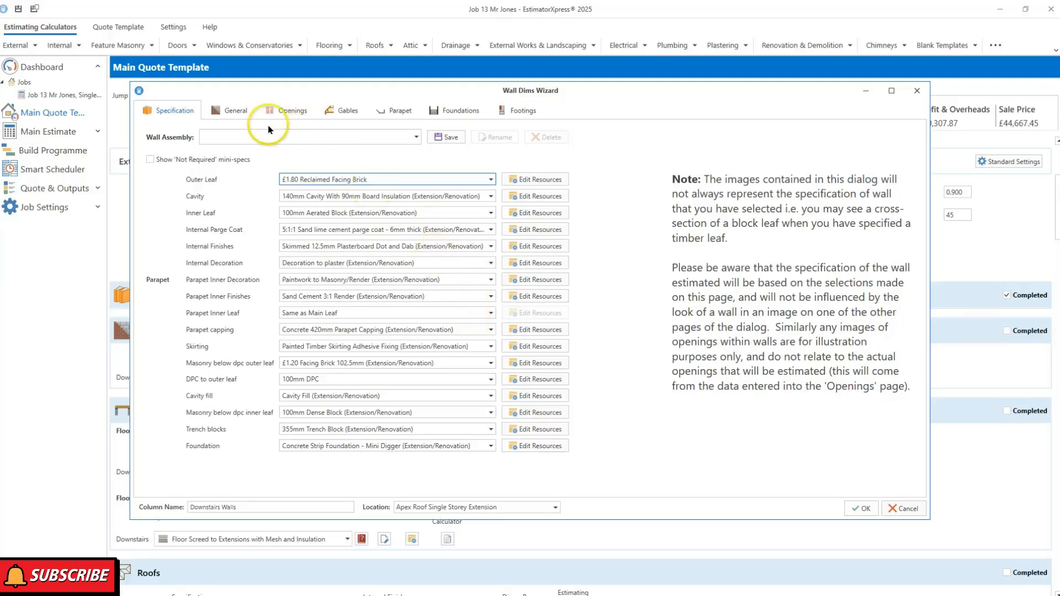
Set the height of the main wall to 2.5 m in the downstairs walls' general dimensions.
{"action": "left_click", "coordinate": [229, 113]}
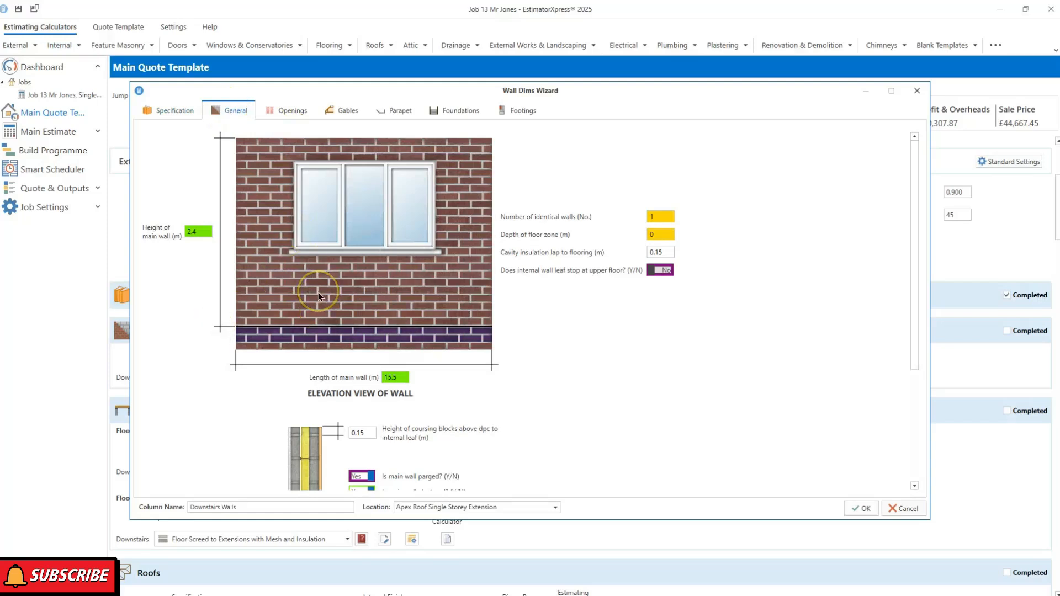
{"action": "left_click", "coordinate": [206, 229]}
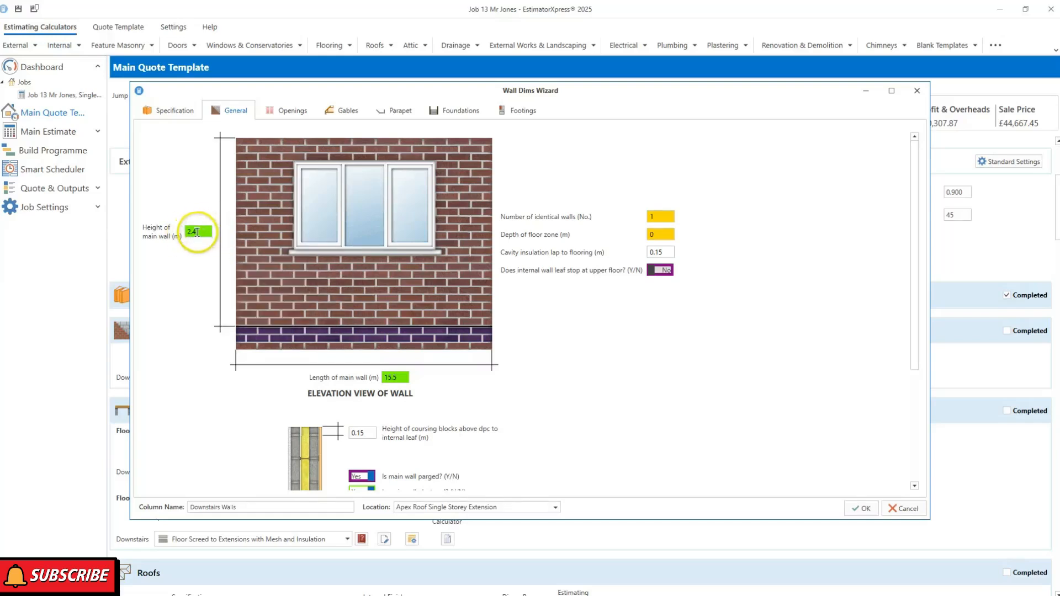
{"action": "key", "text": "BackSpace"}
{"action": "key", "text": "BackSpace"}
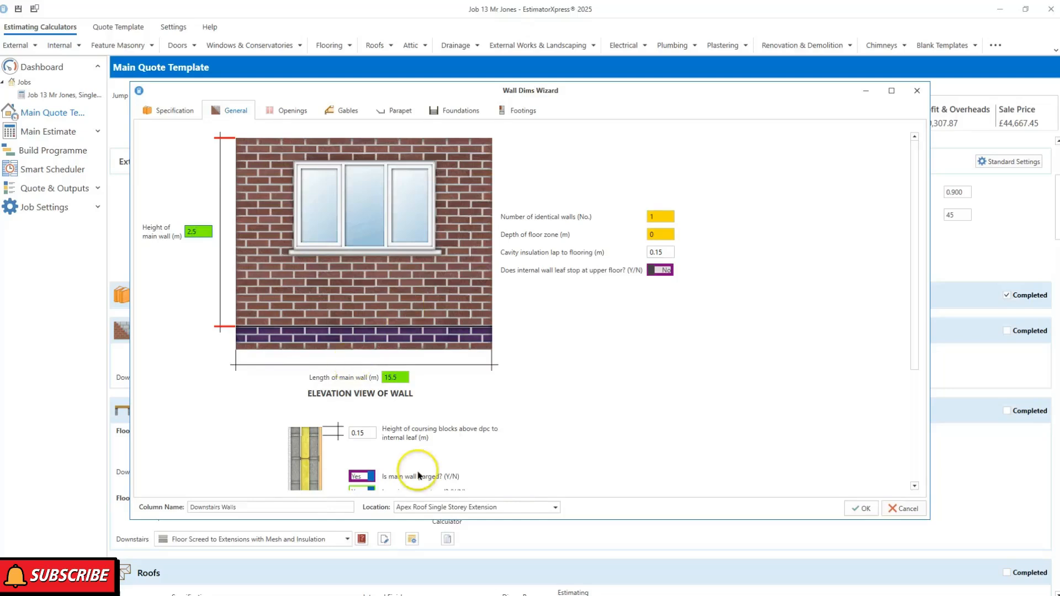
Examine the main wall's length, coursing block height, and parging, plastering, decoration and skirting settings.
{"action": "mouse_move", "coordinate": [385, 378]}
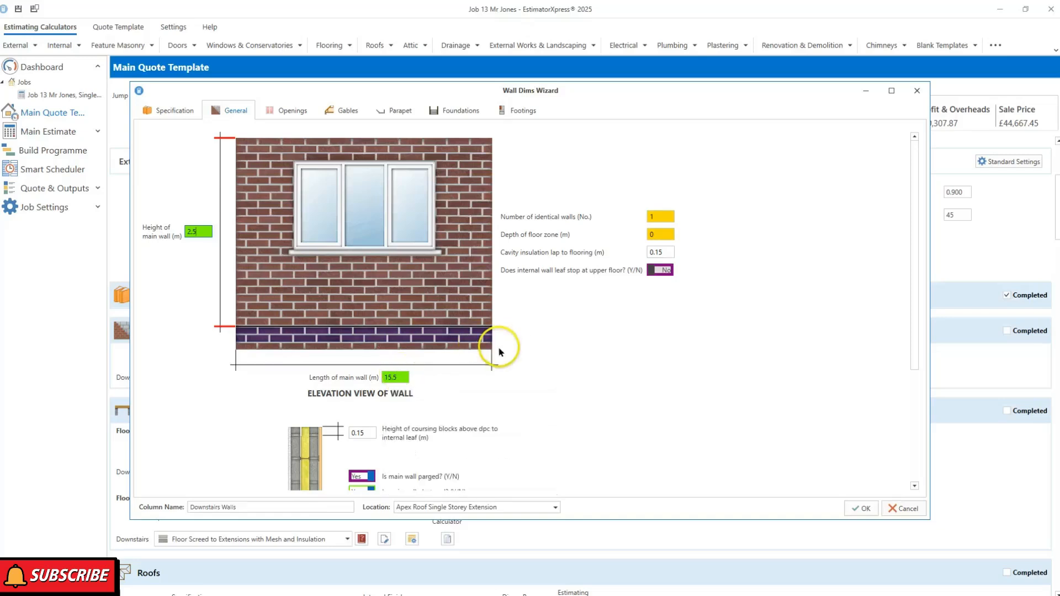
{"action": "scroll", "coordinate": [512, 345], "scroll_direction": "down", "scroll_amount": 1}
{"action": "scroll", "coordinate": [512, 345], "scroll_direction": "down", "scroll_amount": 5}
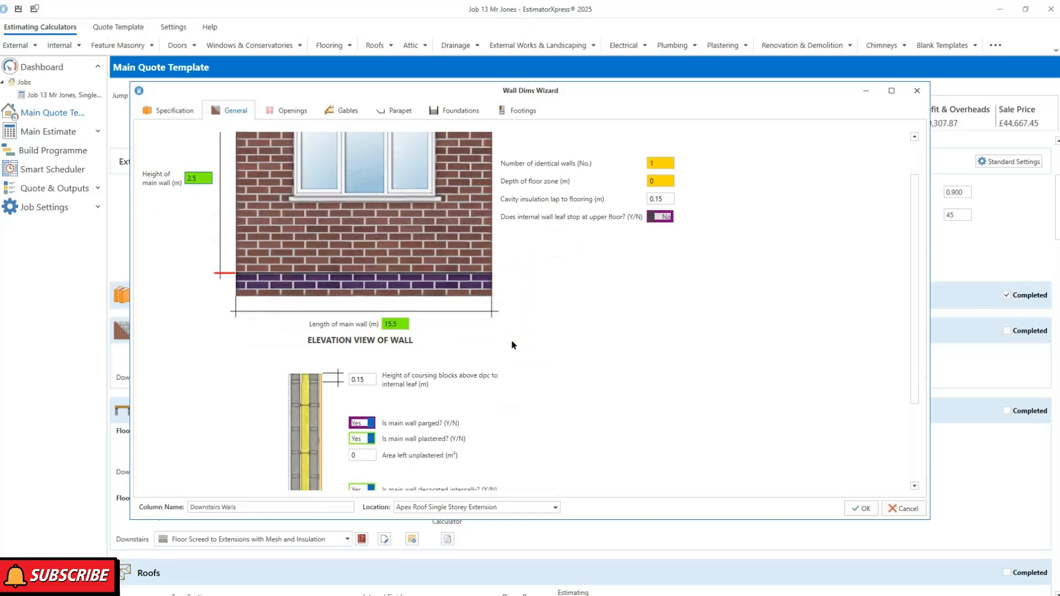
{"action": "scroll", "coordinate": [512, 345], "scroll_direction": "down", "scroll_amount": 1}
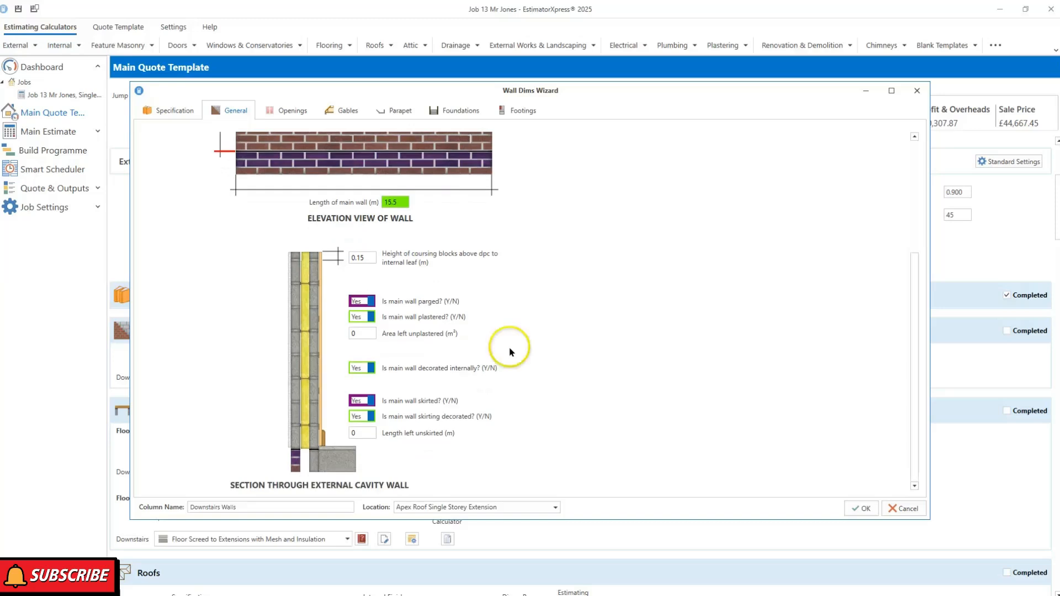
{"action": "left_click", "coordinate": [511, 360]}
{"action": "scroll", "coordinate": [526, 359], "scroll_direction": "up", "scroll_amount": 1}
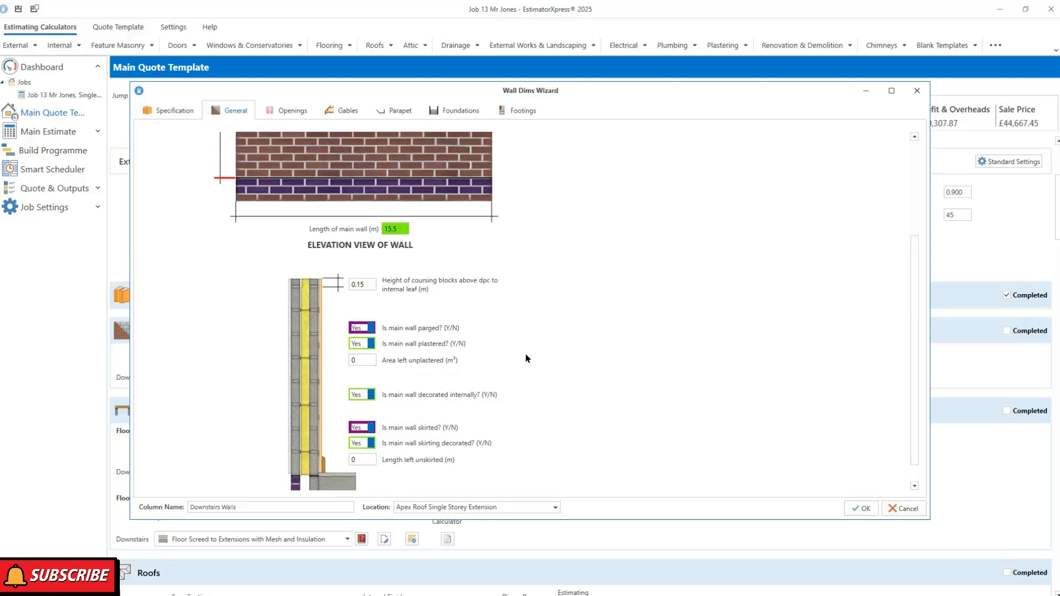
{"action": "scroll", "coordinate": [526, 359], "scroll_direction": "down", "scroll_amount": 1}
{"action": "left_click", "coordinate": [355, 258]}
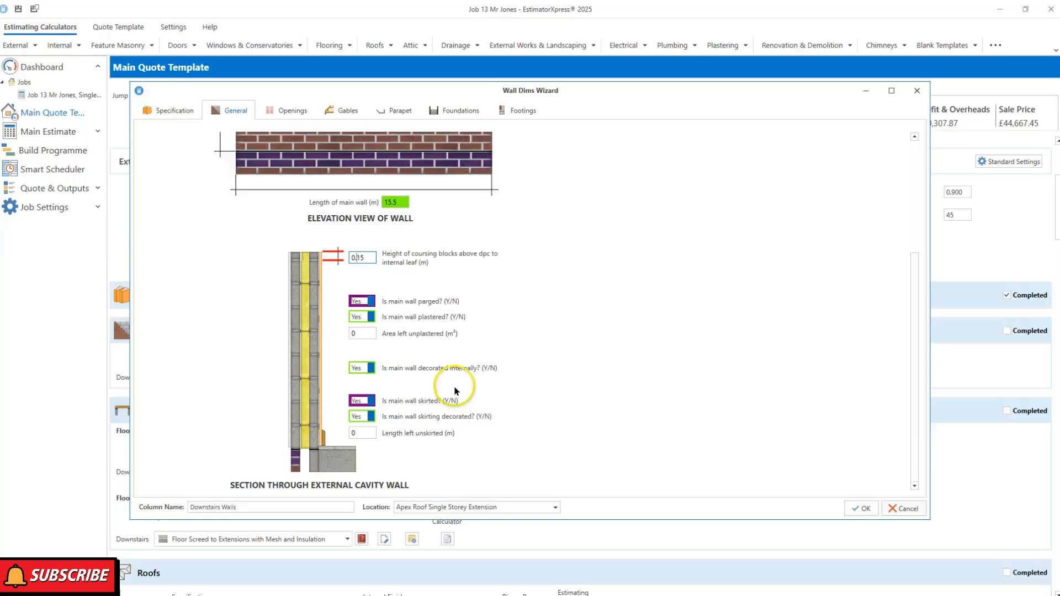
Add a structural opening 0.9 m wide and 2.1 m high to the downstairs walls, located in the Main Wall.
{"action": "left_click", "coordinate": [285, 114]}
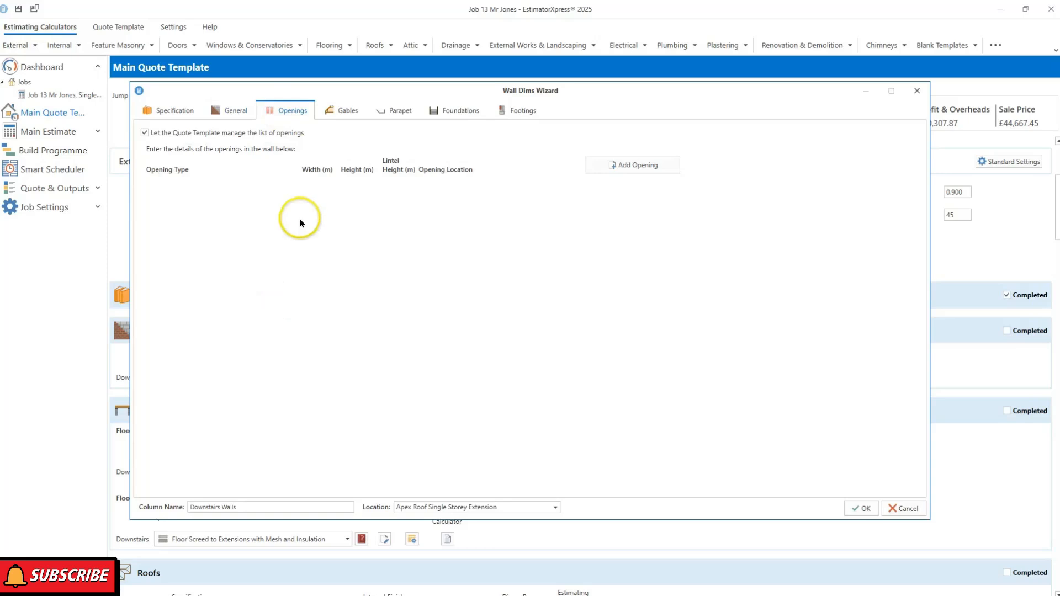
{"action": "left_click", "coordinate": [635, 166]}
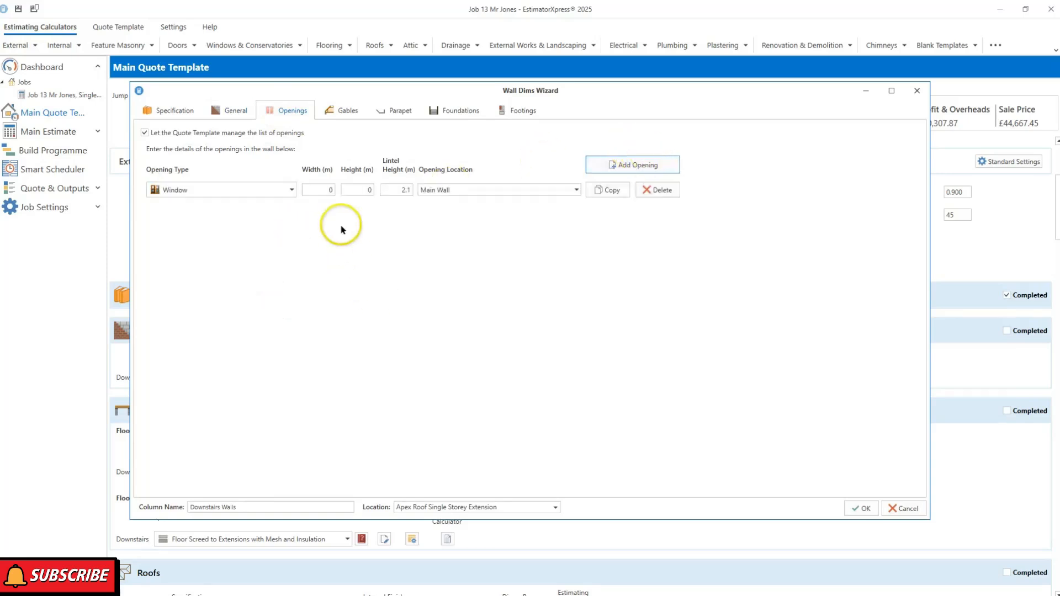
{"action": "left_click", "coordinate": [279, 190]}
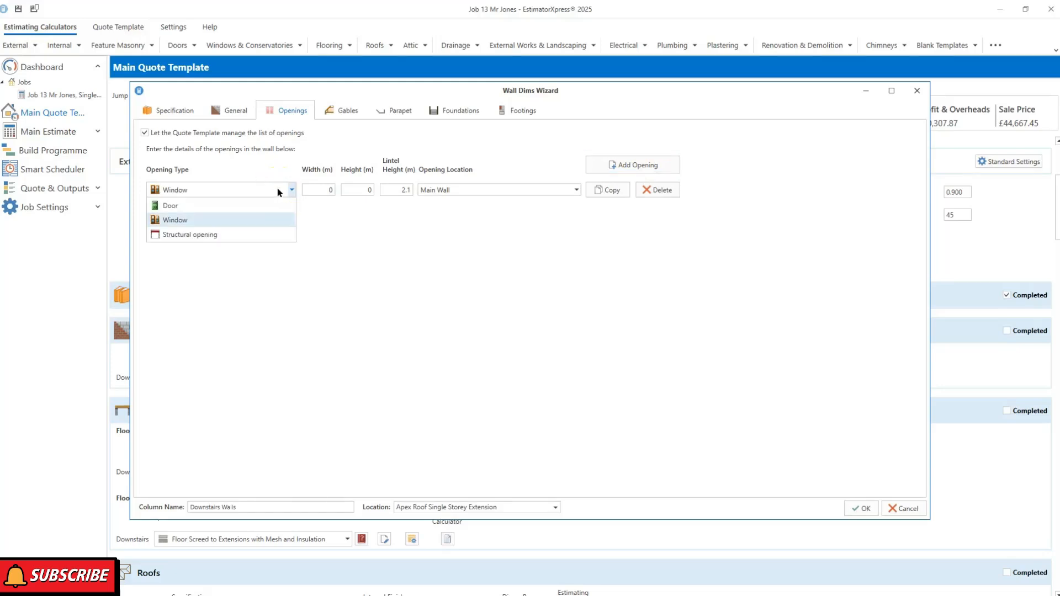
{"action": "left_click", "coordinate": [241, 236]}
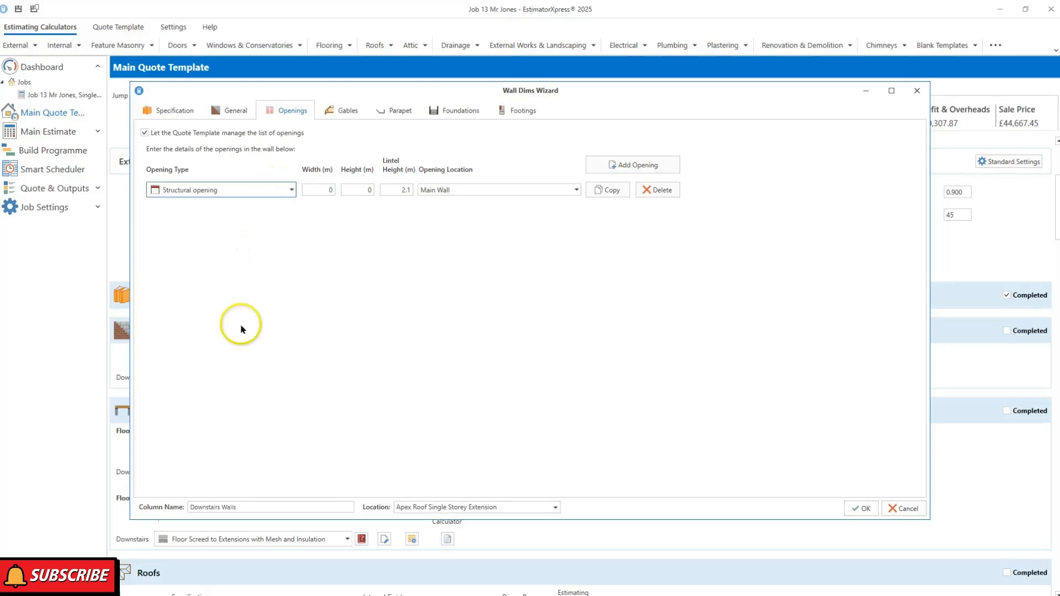
{"action": "left_click", "coordinate": [312, 192]}
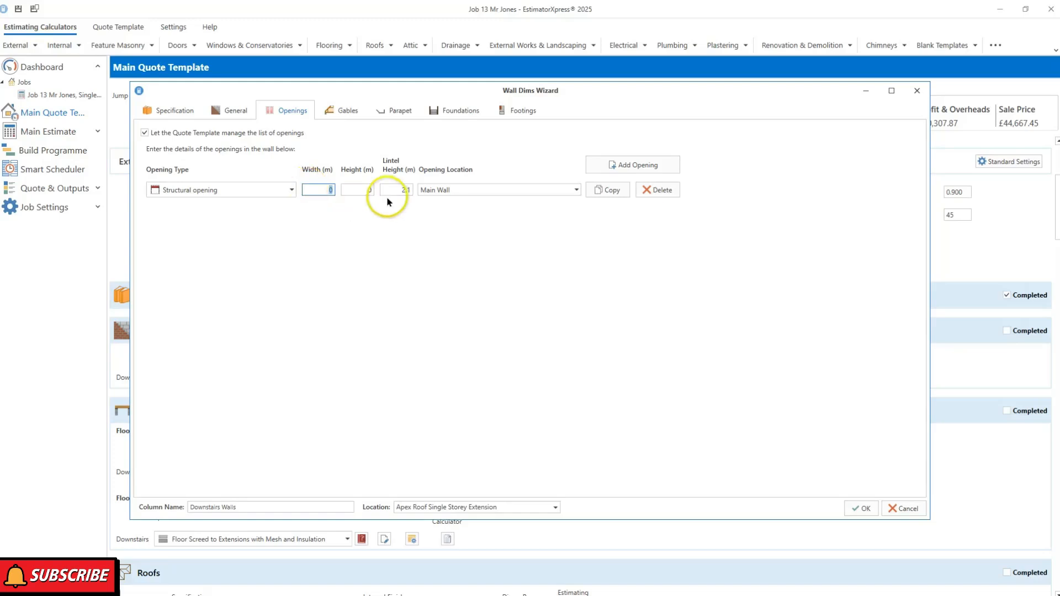
{"action": "type", "text": "0.9"}
{"action": "left_click", "coordinate": [355, 190]}
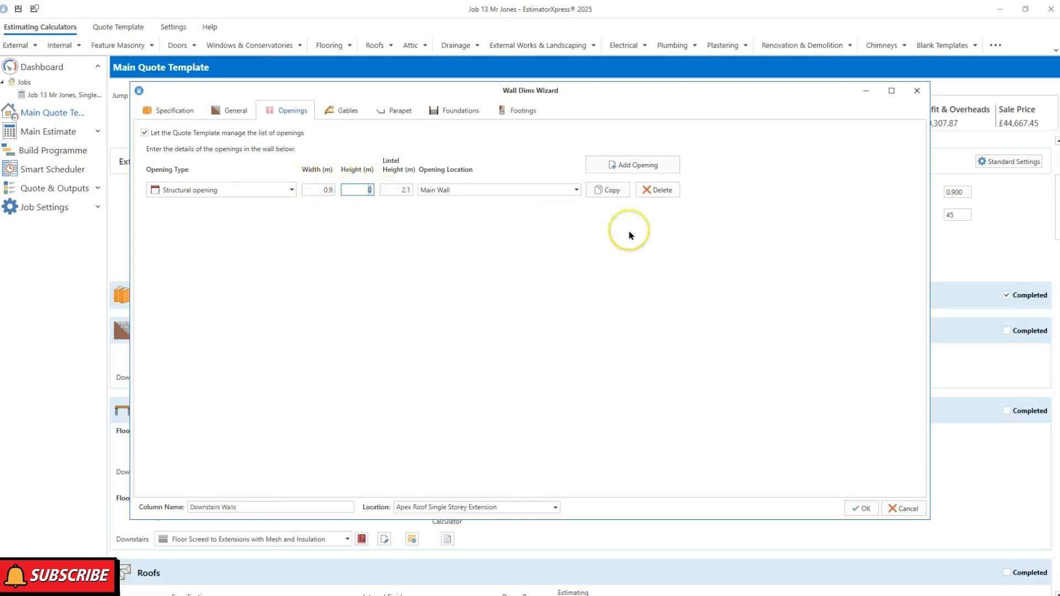
{"action": "type", "text": "2.1"}
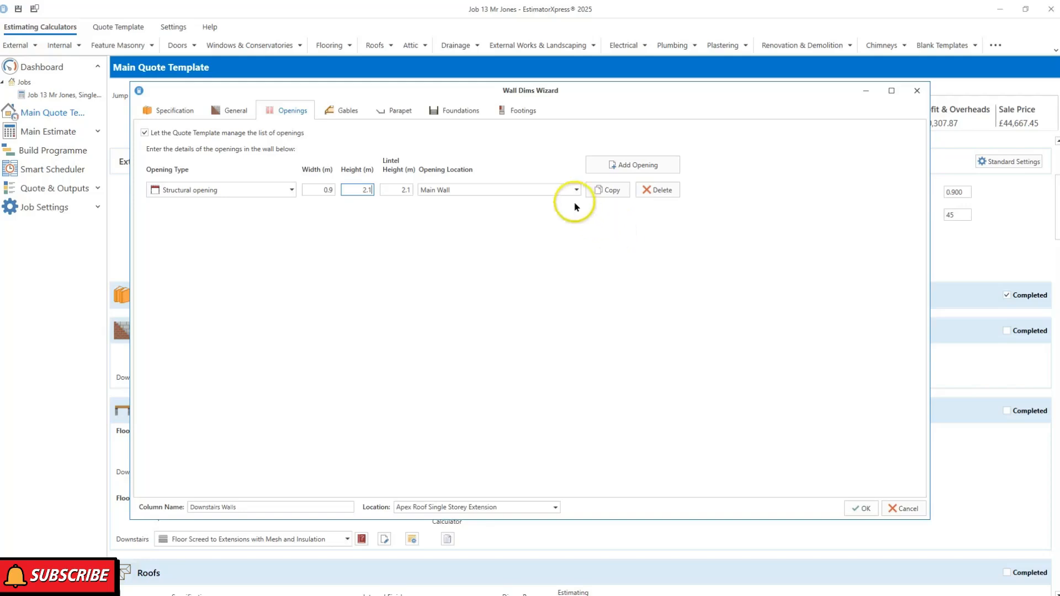
{"action": "left_click", "coordinate": [560, 192]}
{"action": "left_click", "coordinate": [647, 280]}
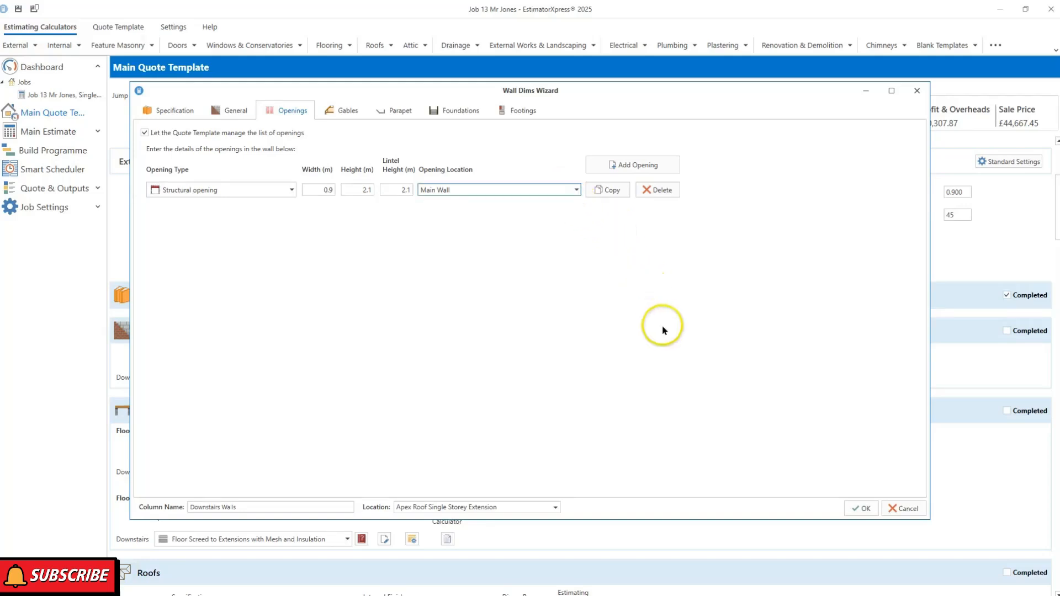
Examine the gable's width, area and top length for the downstairs walls.
{"action": "left_click", "coordinate": [345, 110]}
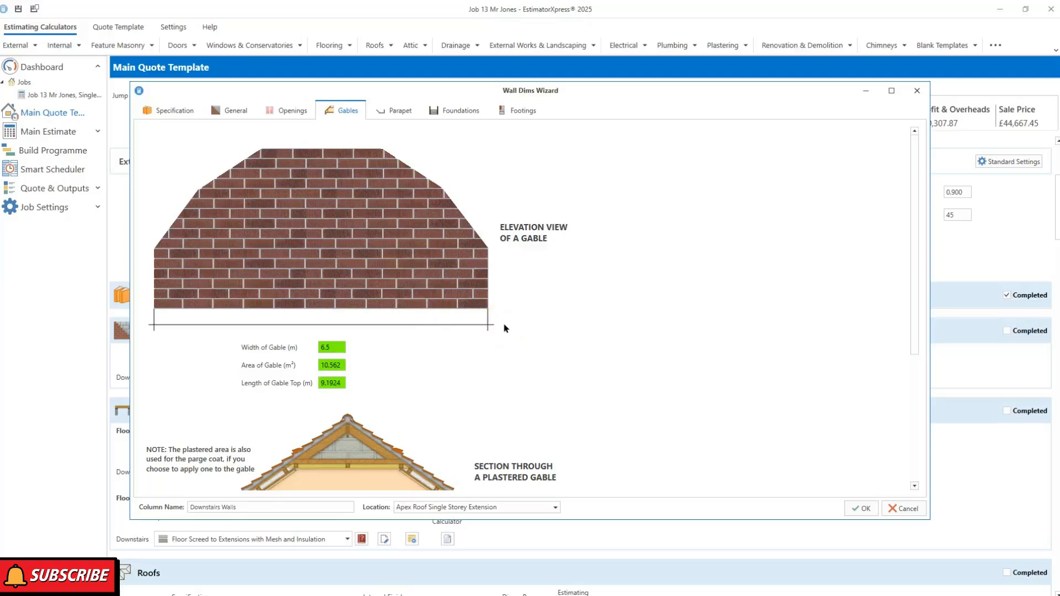
{"action": "scroll", "coordinate": [504, 329], "scroll_direction": "down", "scroll_amount": 3}
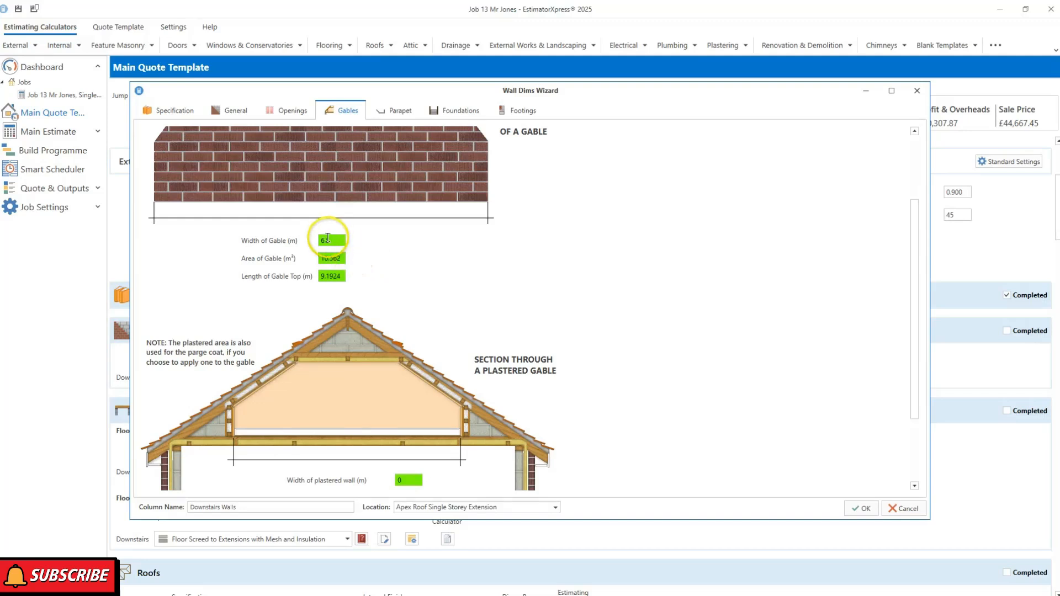
{"action": "mouse_move", "coordinate": [307, 254]}
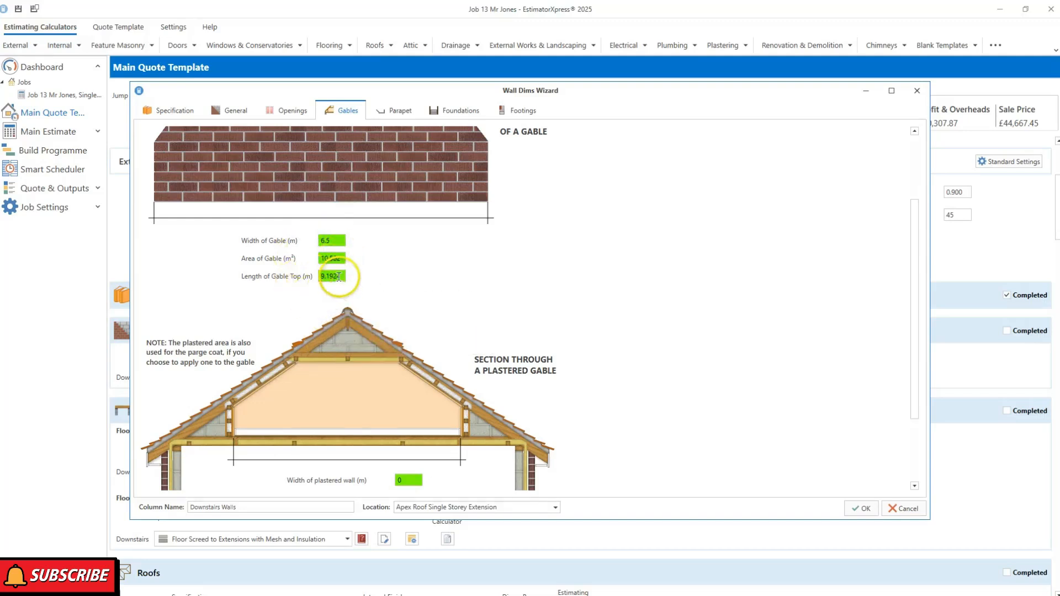
Examine the gable's plastered area, parging, plastering, decoration and skirting settings, and the parapet dimensions for the downstairs walls.
{"action": "scroll", "coordinate": [570, 308], "scroll_direction": "down", "scroll_amount": 1}
{"action": "scroll", "coordinate": [569, 308], "scroll_direction": "down", "scroll_amount": 1}
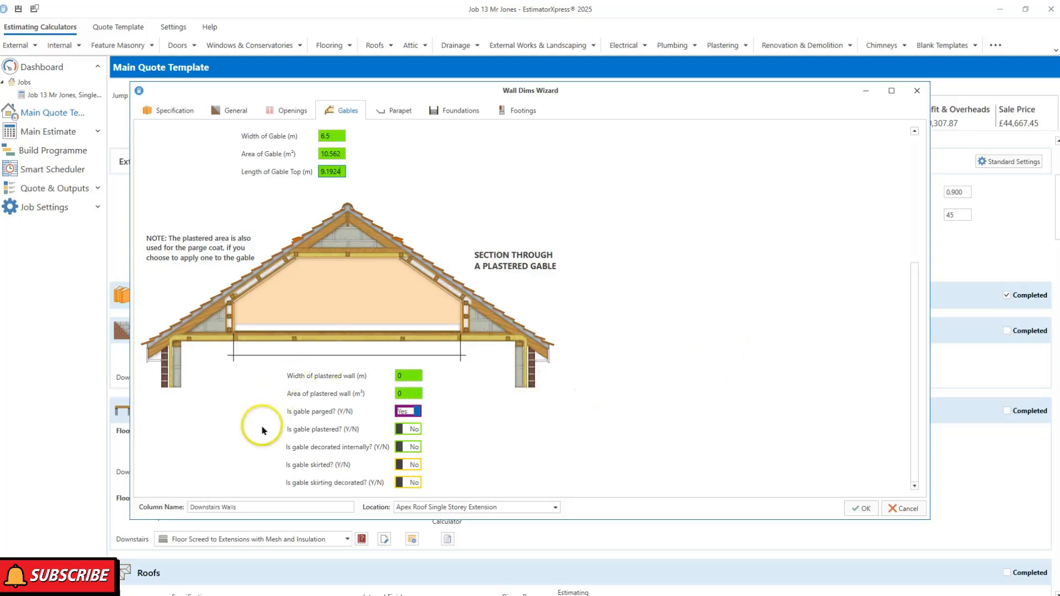
{"action": "mouse_move", "coordinate": [418, 482]}
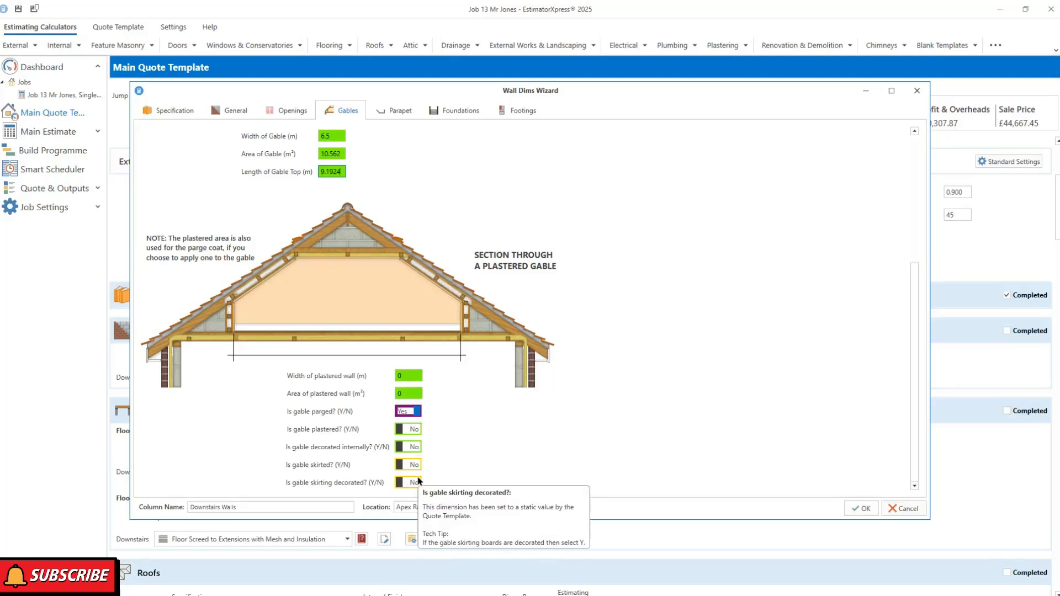
{"action": "left_click", "coordinate": [400, 111]}
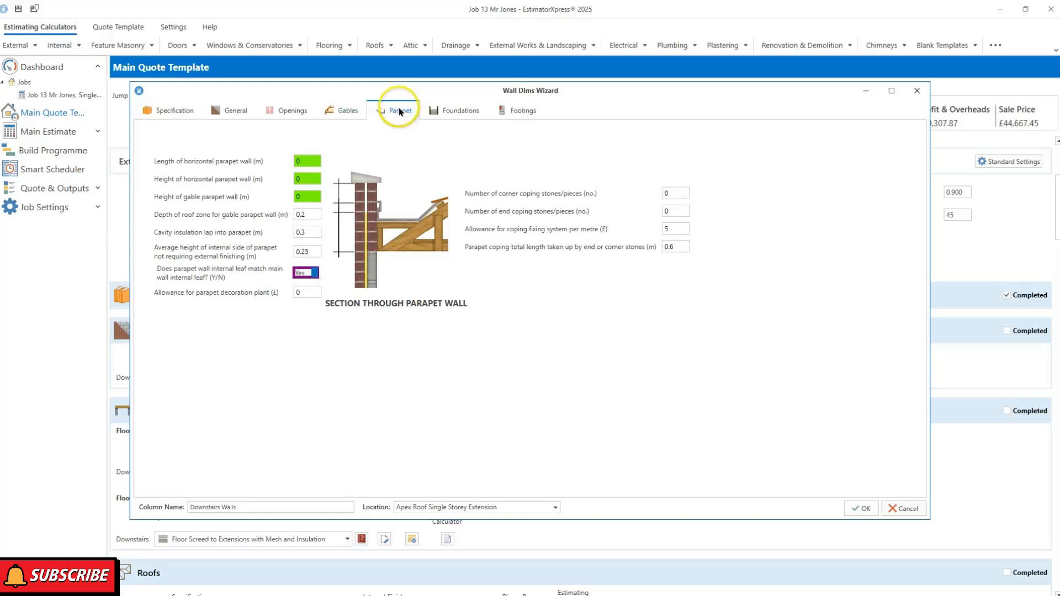
Review and accept the downstairs walls' foundation and footing dimensions, and mark the External Walls section as completed.
{"action": "left_click", "coordinate": [445, 110]}
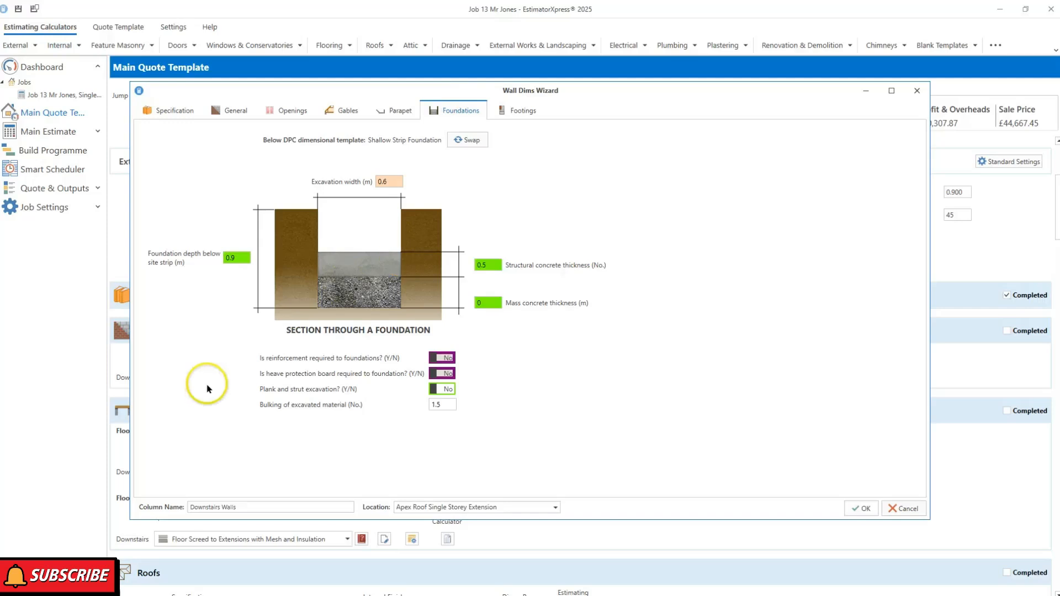
{"action": "mouse_move", "coordinate": [241, 268]}
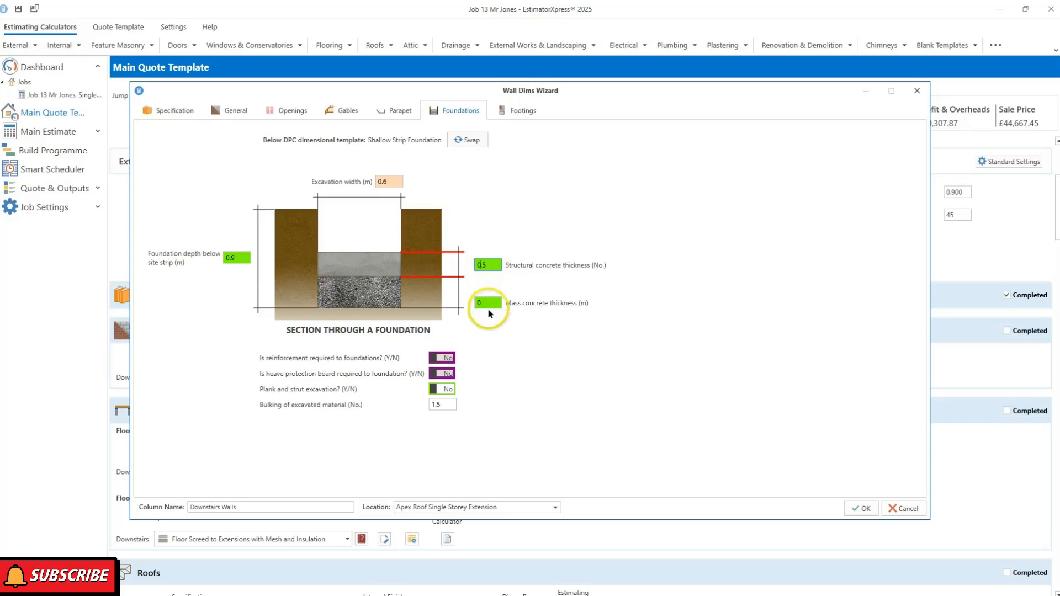
{"action": "mouse_move", "coordinate": [489, 305]}
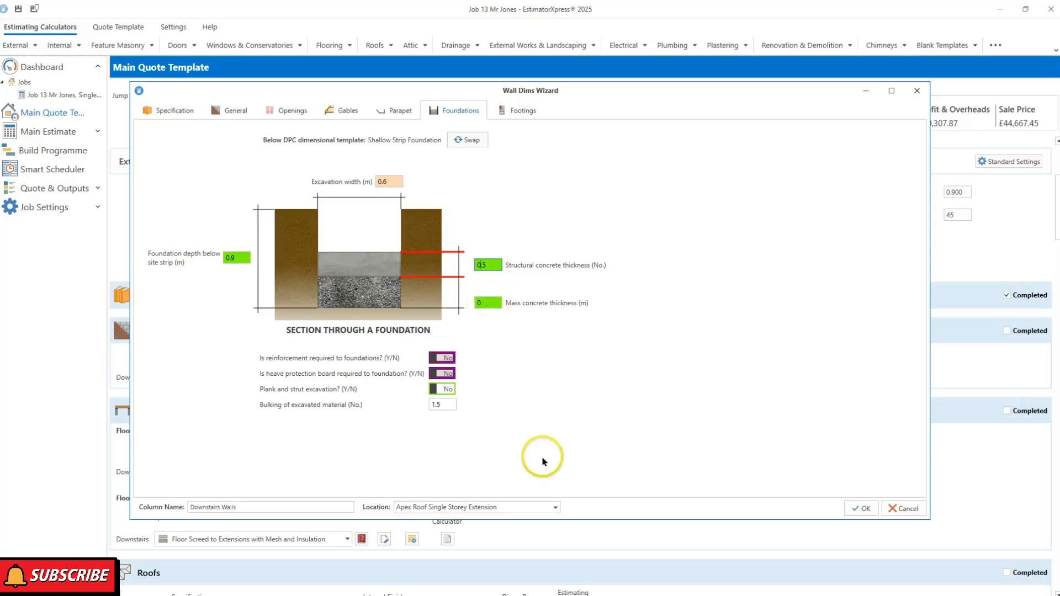
{"action": "left_click", "coordinate": [529, 115]}
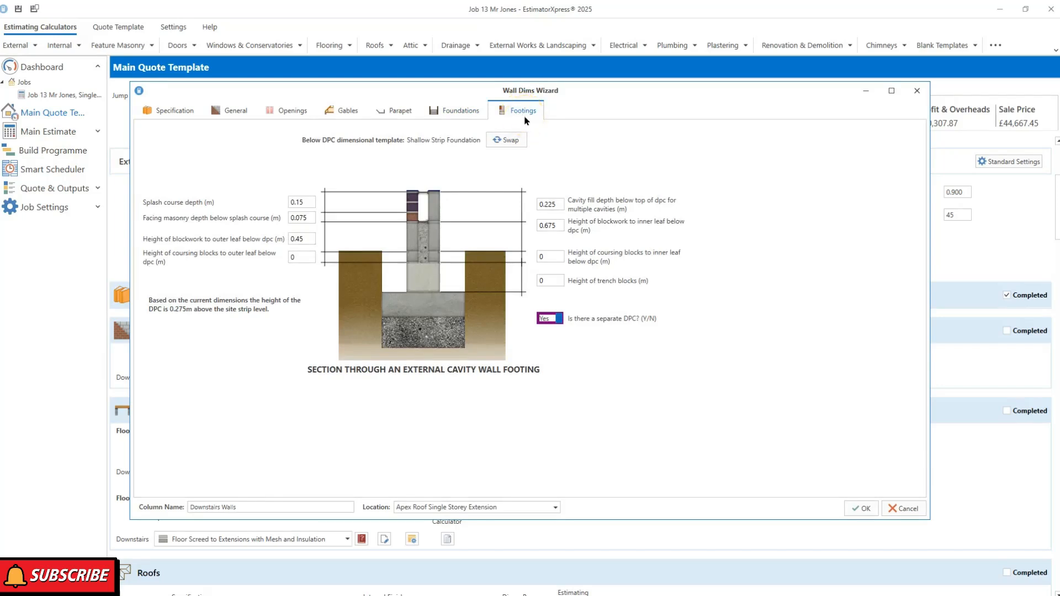
{"action": "left_click", "coordinate": [528, 123]}
{"action": "left_click", "coordinate": [864, 509]}
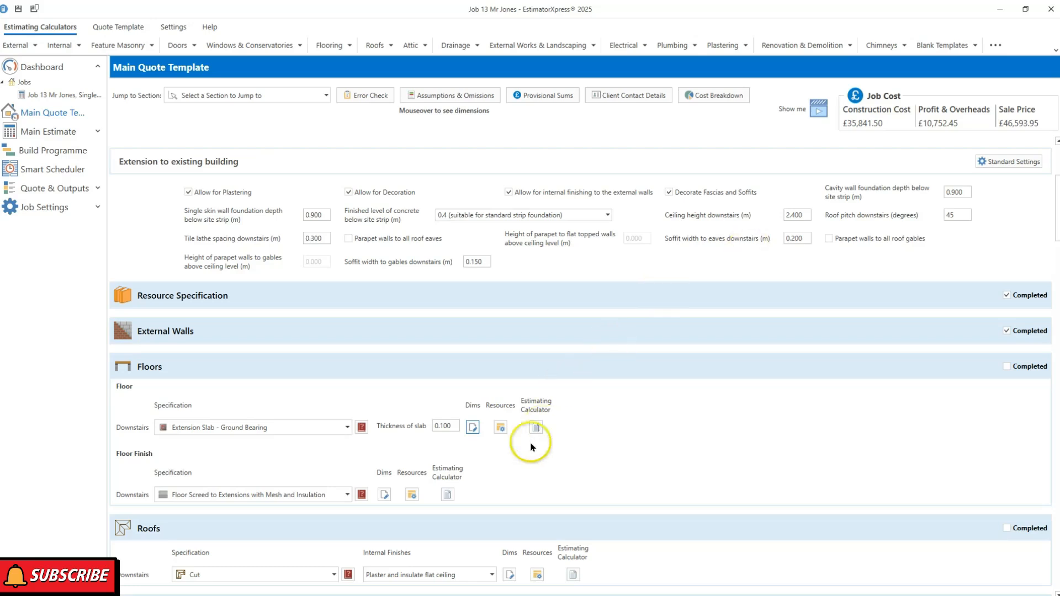
Open the dimensions of the downstairs floor slab and show its tech tips and tech labels.
{"action": "left_click", "coordinate": [472, 428]}
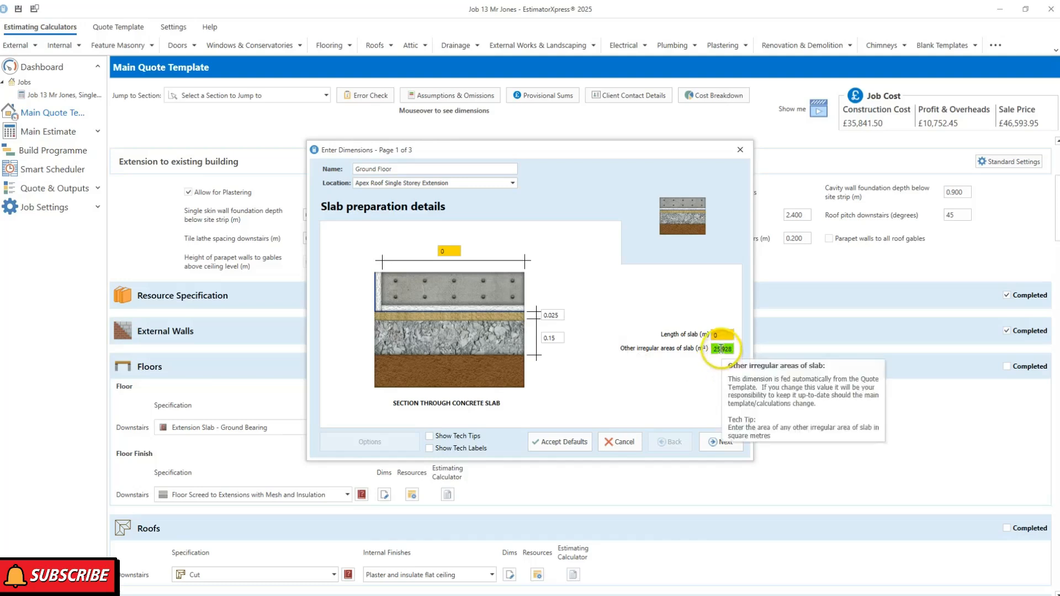
{"action": "left_click", "coordinate": [467, 437]}
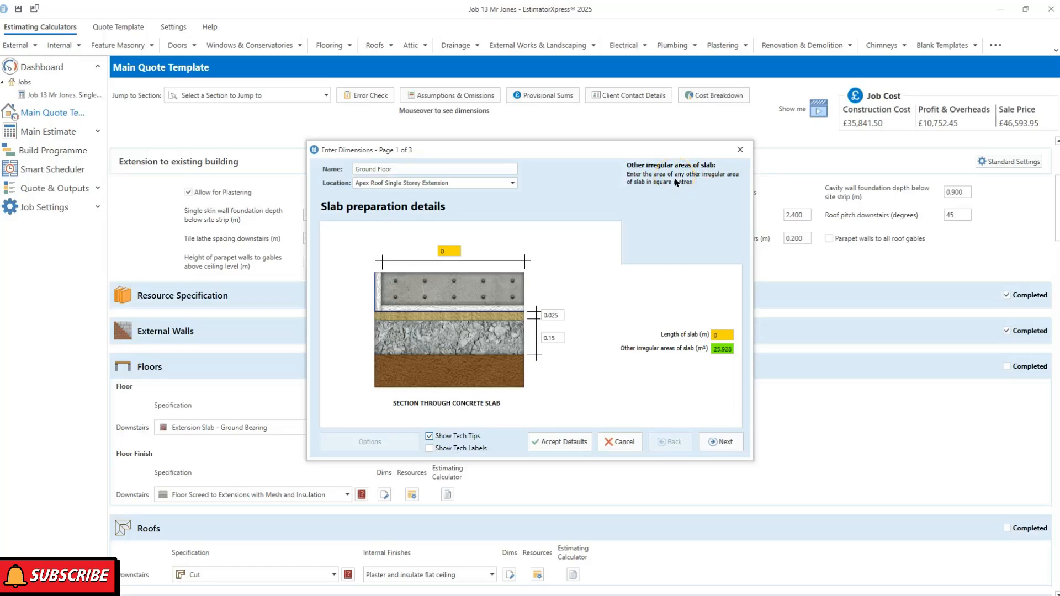
{"action": "left_click", "coordinate": [477, 451]}
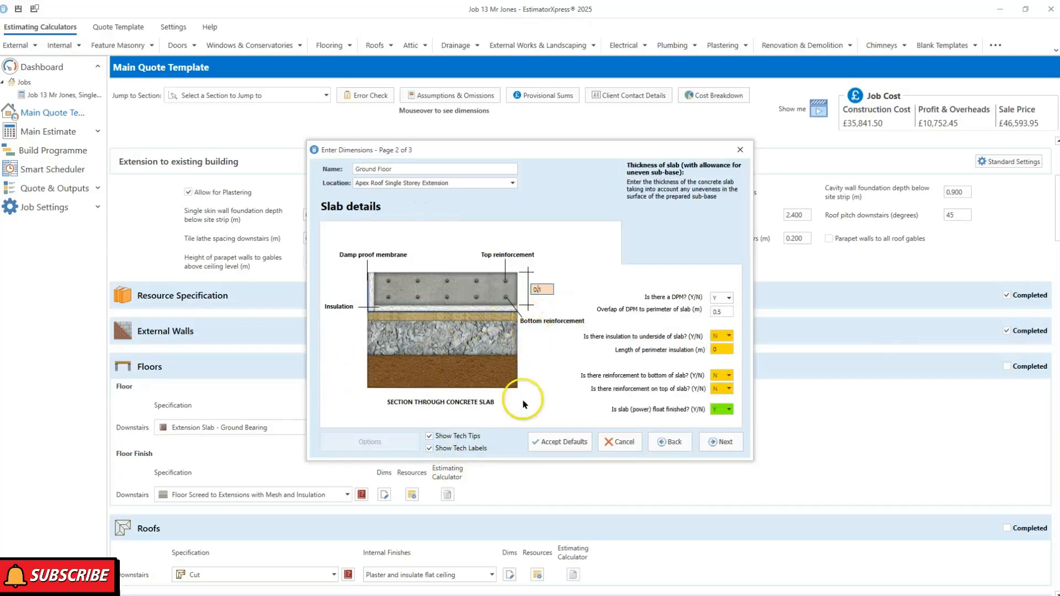
Review and accept the ground floor slab details and plant requirements, and mark the Floors section as completed.
{"action": "left_click", "coordinate": [543, 291]}
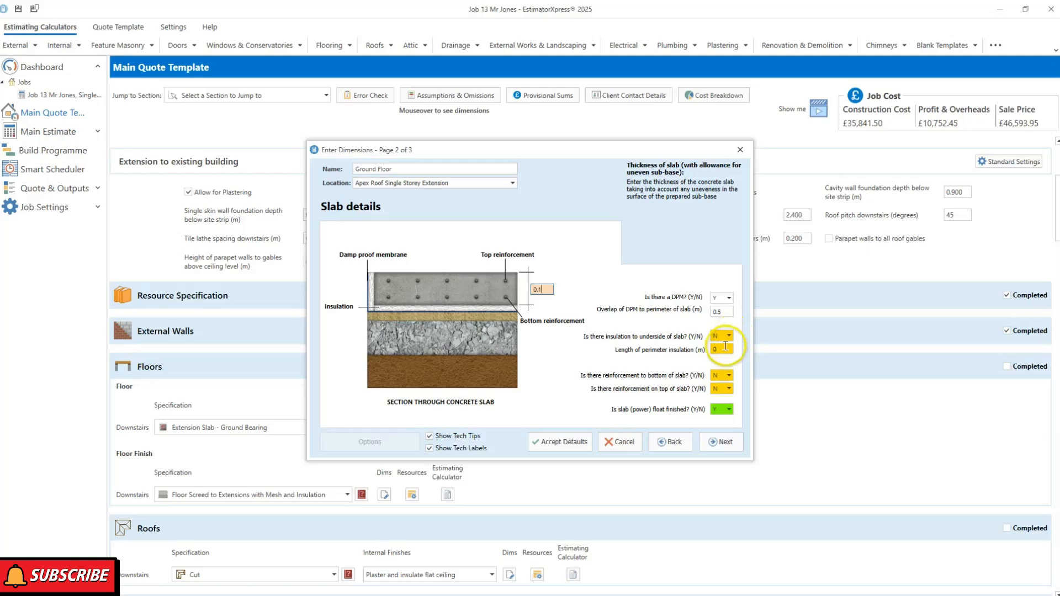
{"action": "mouse_move", "coordinate": [724, 348]}
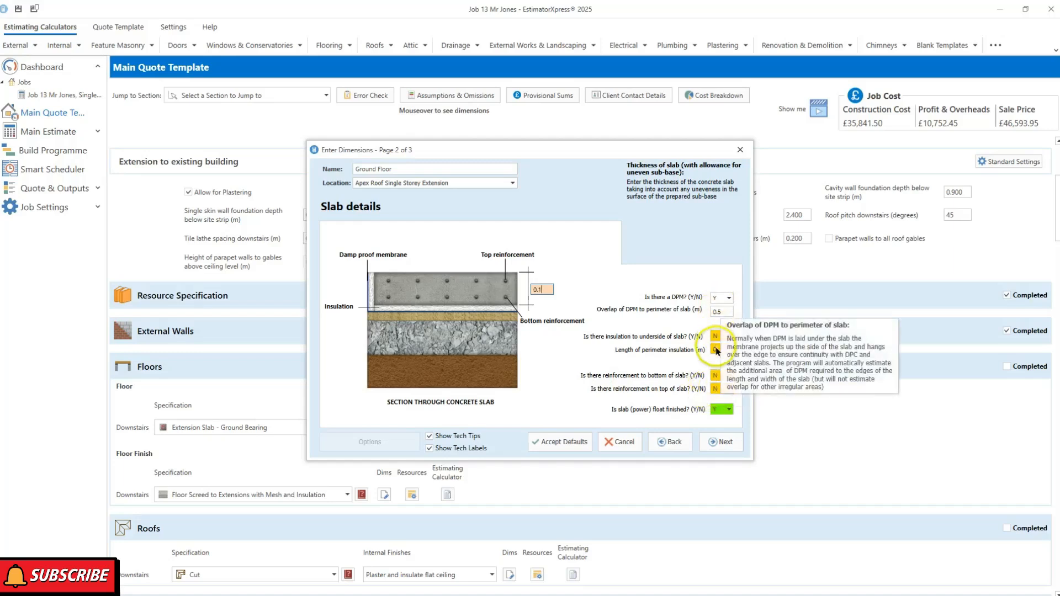
{"action": "mouse_move", "coordinate": [718, 318]}
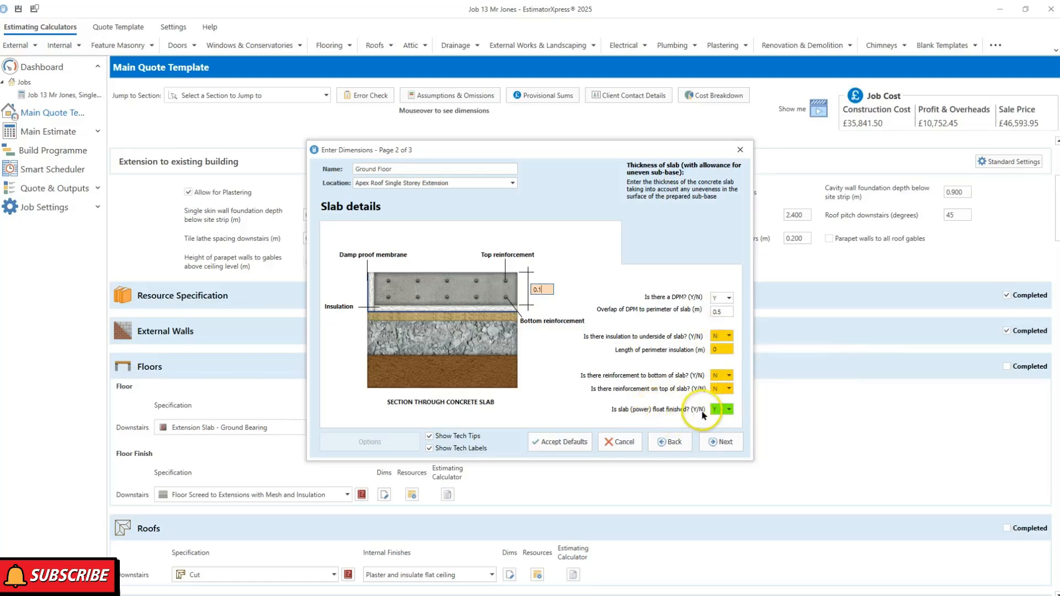
{"action": "left_click", "coordinate": [720, 443]}
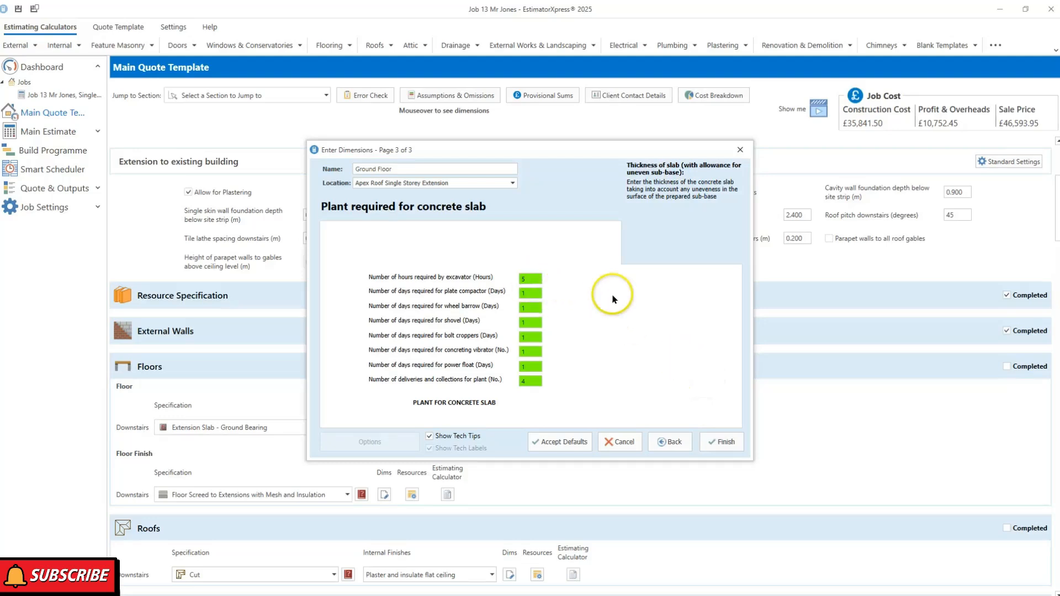
{"action": "left_click", "coordinate": [723, 441]}
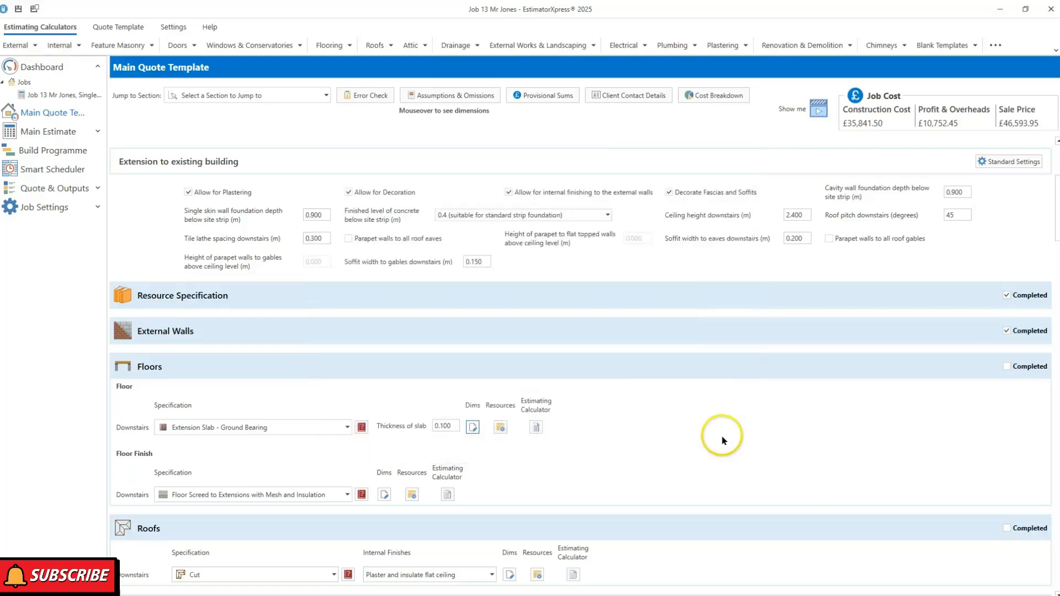
{"action": "left_click", "coordinate": [1006, 367]}
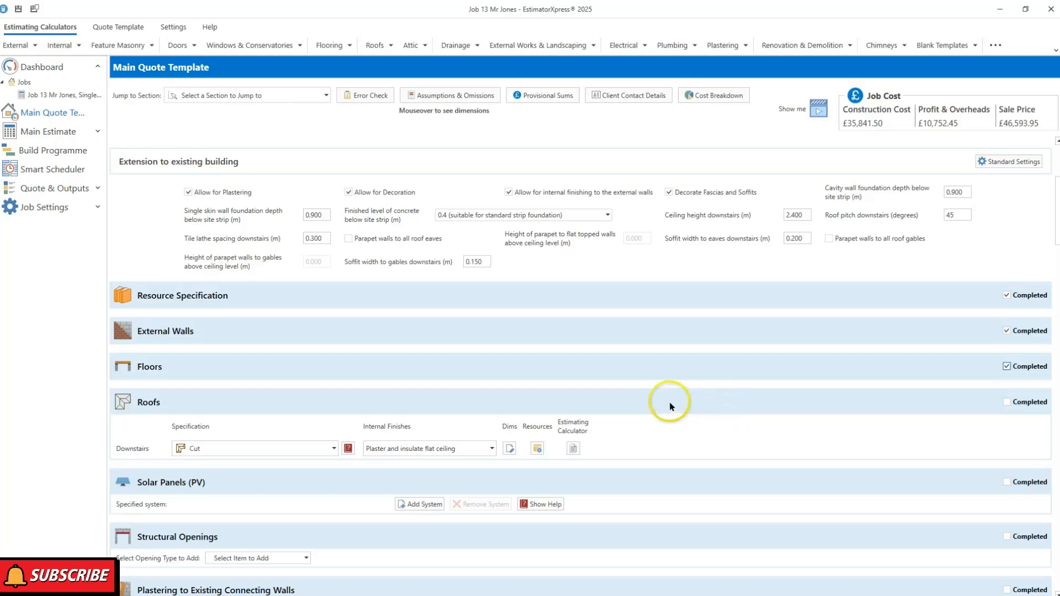
Open the dimensions of the downstairs cut roof and show its tech tips and tech labels.
{"action": "left_click", "coordinate": [508, 447]}
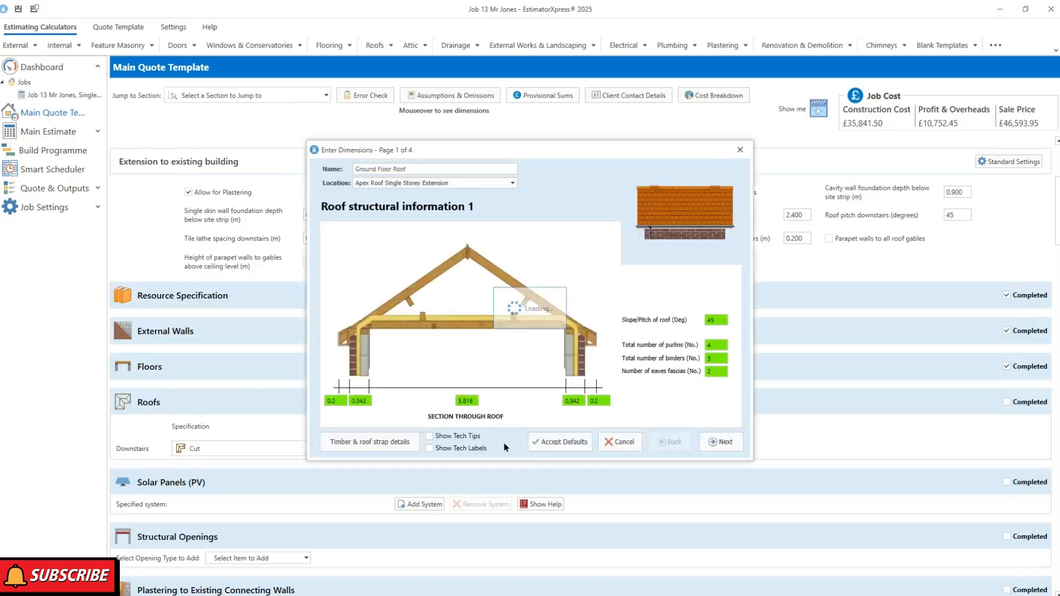
{"action": "left_click", "coordinate": [456, 437]}
{"action": "left_click", "coordinate": [449, 451]}
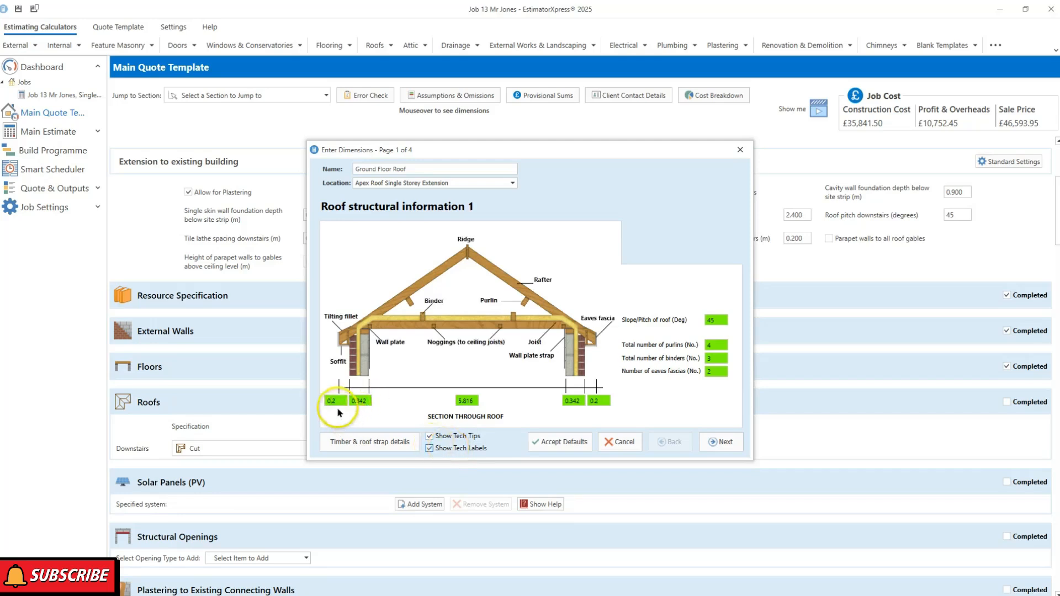
Examine the ground floor roof's soffit width, wall widths and joist span, and its timber and roof strap details.
{"action": "mouse_move", "coordinate": [333, 396]}
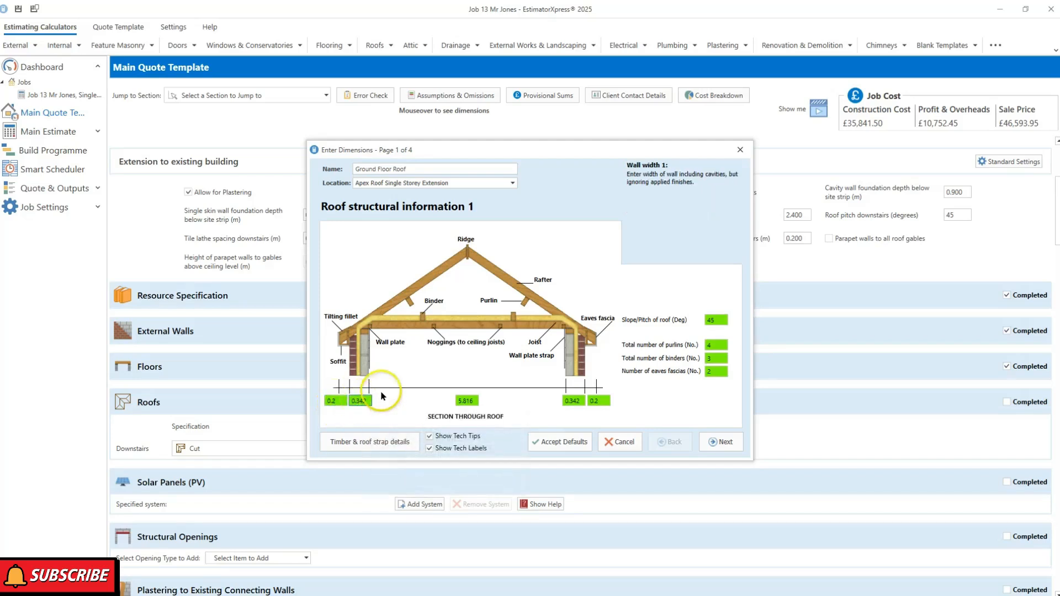
{"action": "mouse_move", "coordinate": [465, 401]}
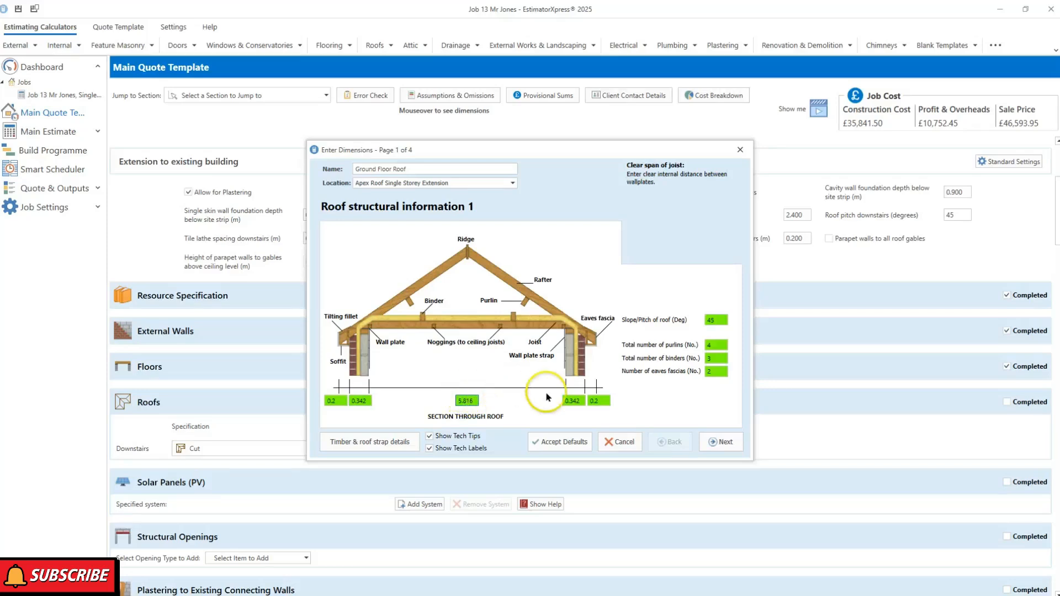
{"action": "mouse_move", "coordinate": [568, 401]}
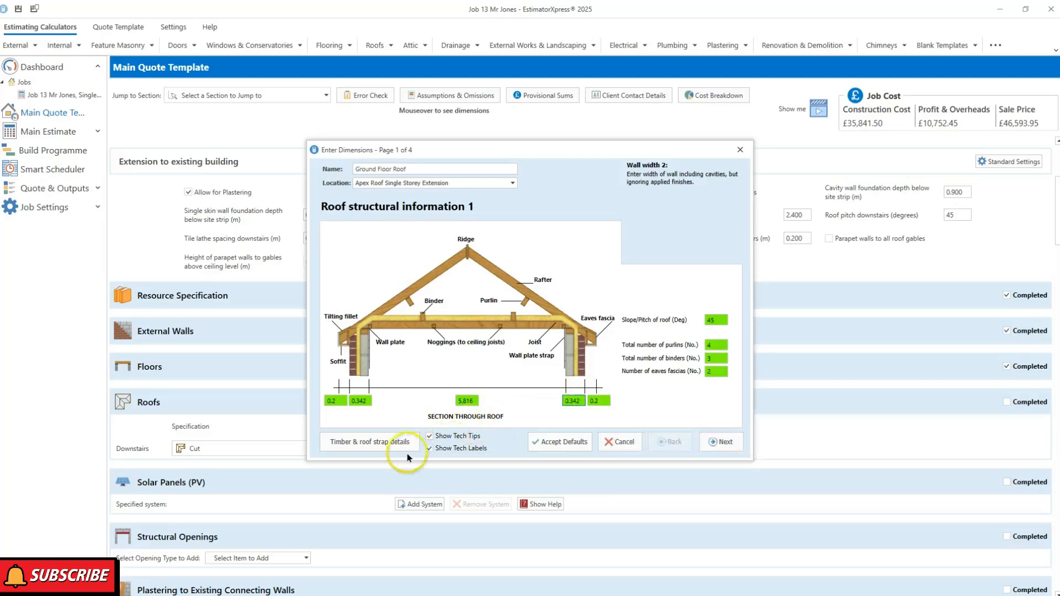
{"action": "left_click", "coordinate": [392, 448]}
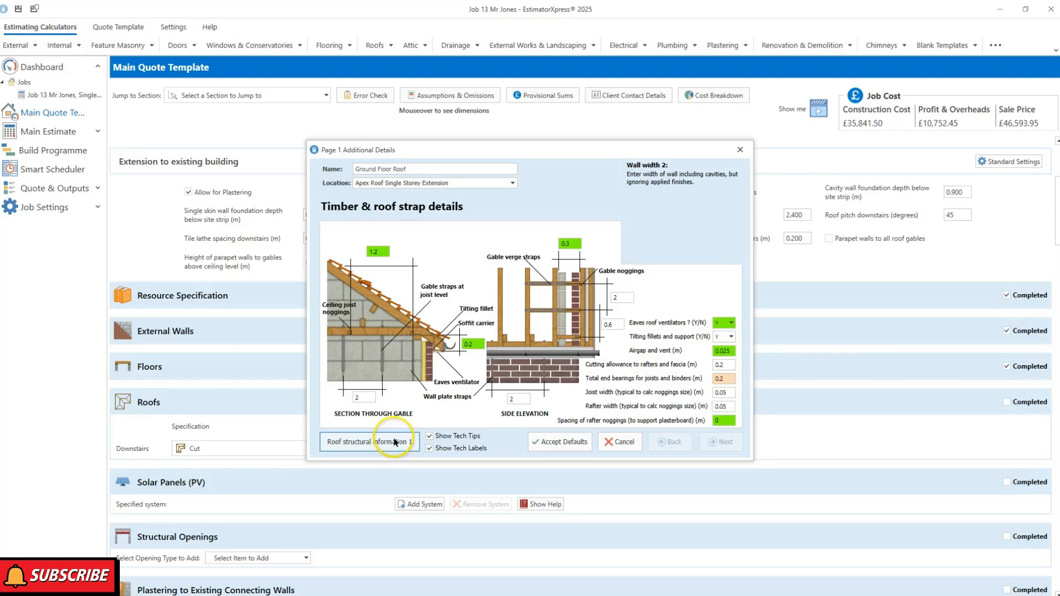
{"action": "left_click", "coordinate": [395, 442]}
Examine the roof's internal eaves length, wall and soffit widths on the structure elevation, and its gutter details.
{"action": "left_click", "coordinate": [718, 442]}
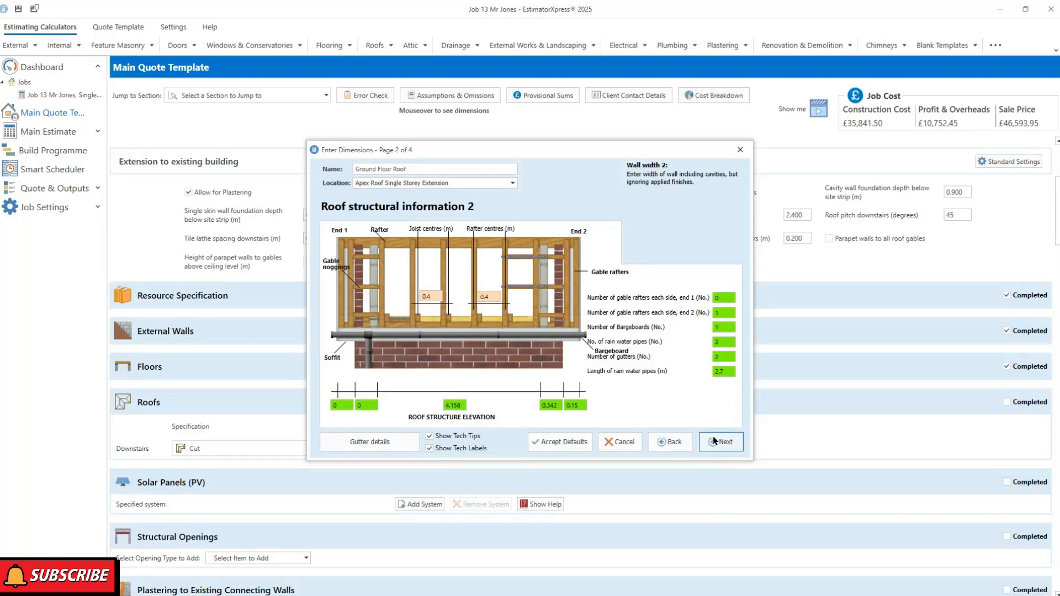
{"action": "left_click", "coordinate": [451, 405]}
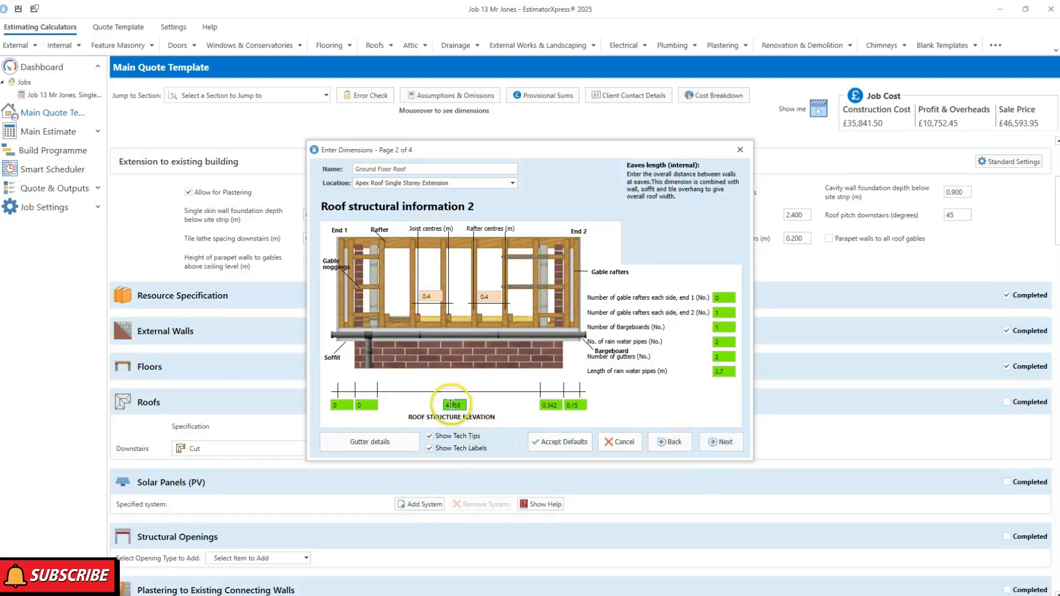
{"action": "left_click", "coordinate": [545, 405]}
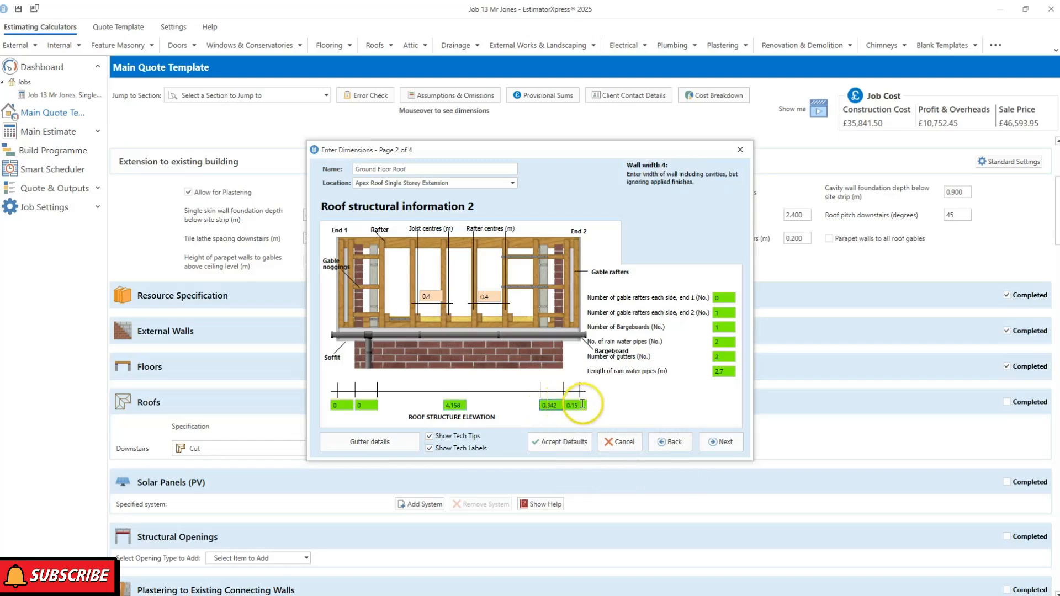
{"action": "left_click", "coordinate": [573, 405]}
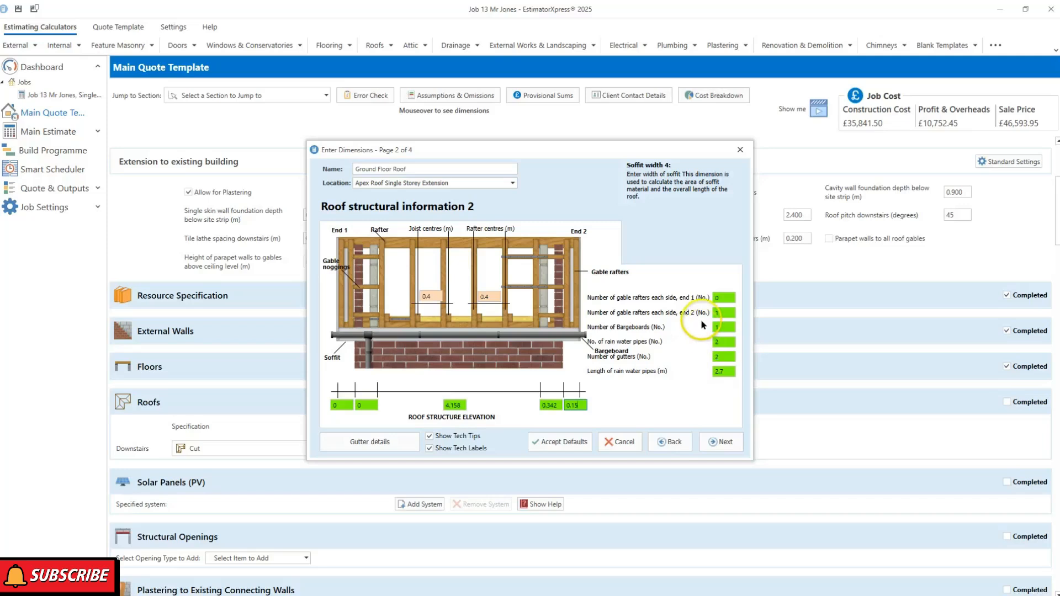
{"action": "left_click", "coordinate": [405, 447]}
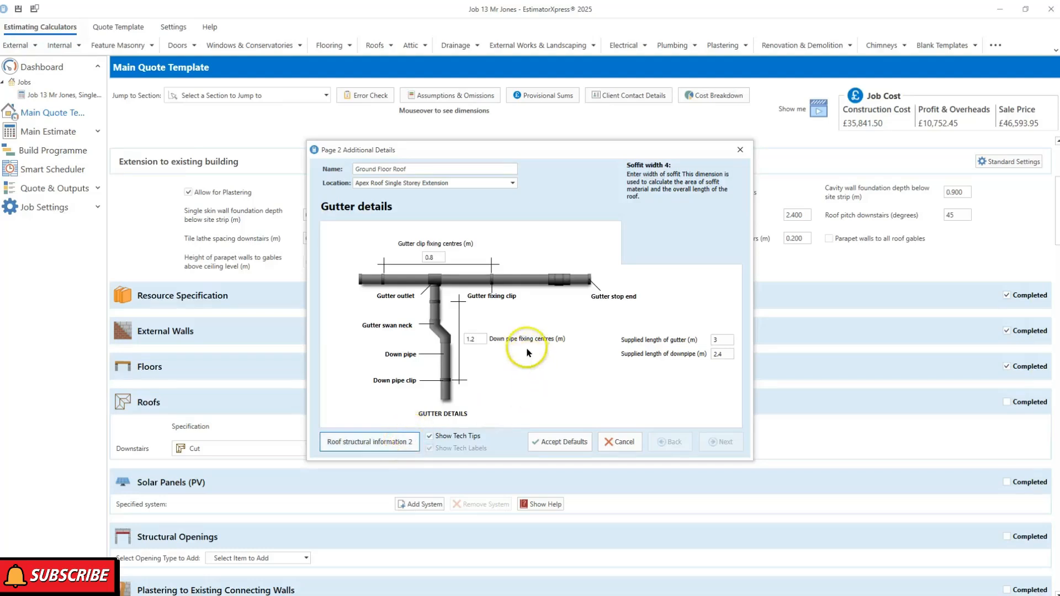
{"action": "left_click", "coordinate": [396, 449]}
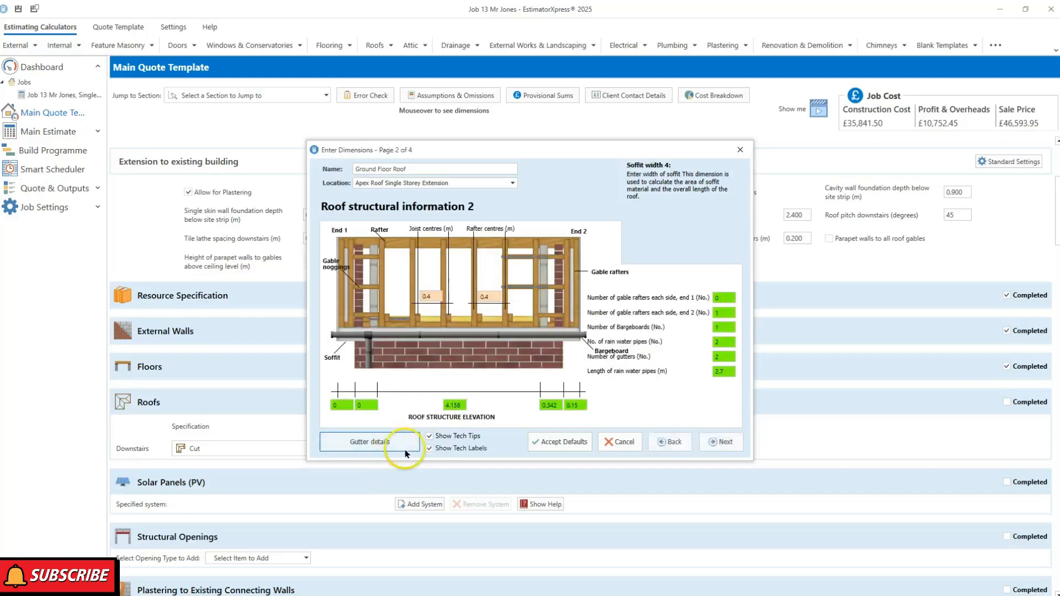
Review and accept the ground floor roof's tiling, insulation and finishes, and mark the Roofs section as completed.
{"action": "left_click", "coordinate": [713, 444]}
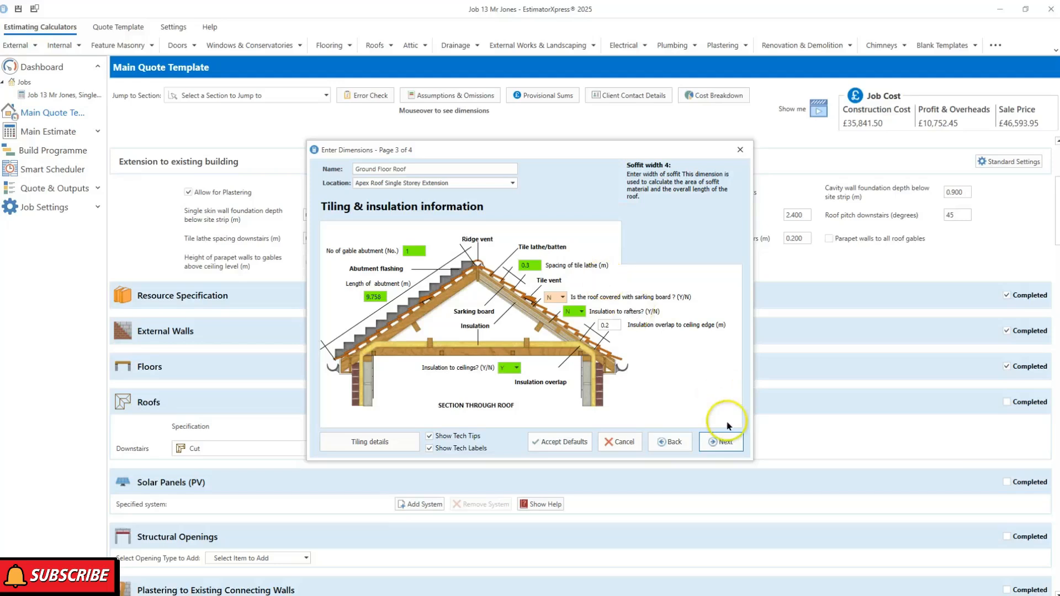
{"action": "left_click", "coordinate": [726, 441]}
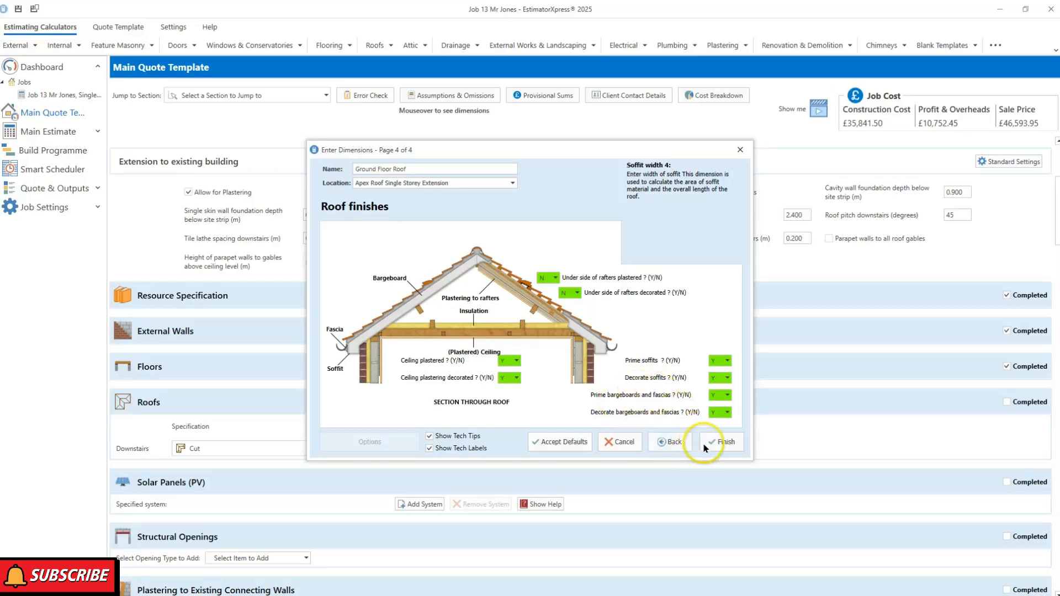
{"action": "left_click", "coordinate": [725, 443]}
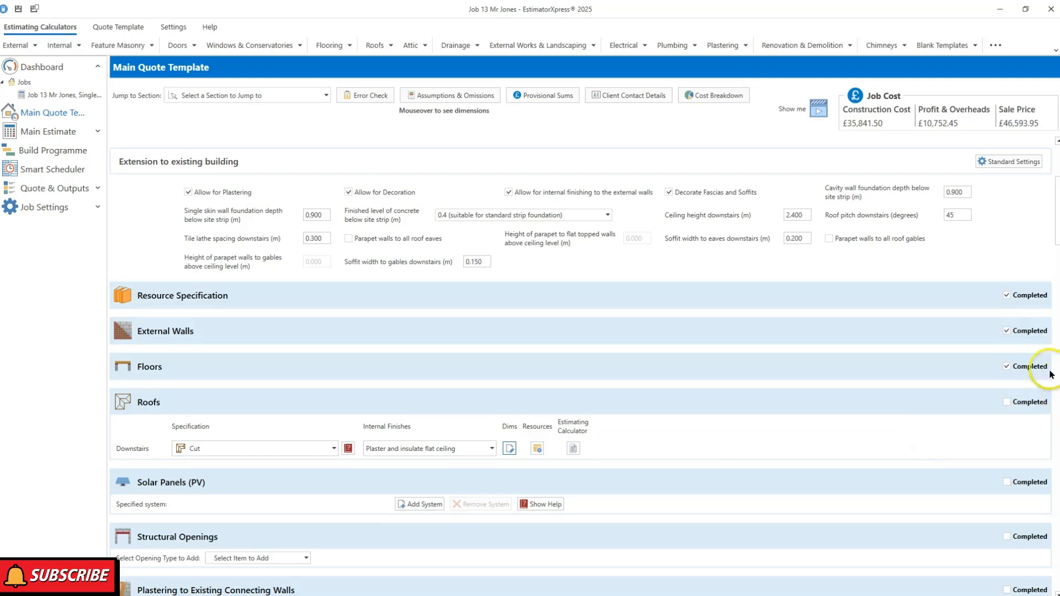
{"action": "left_click", "coordinate": [1006, 402]}
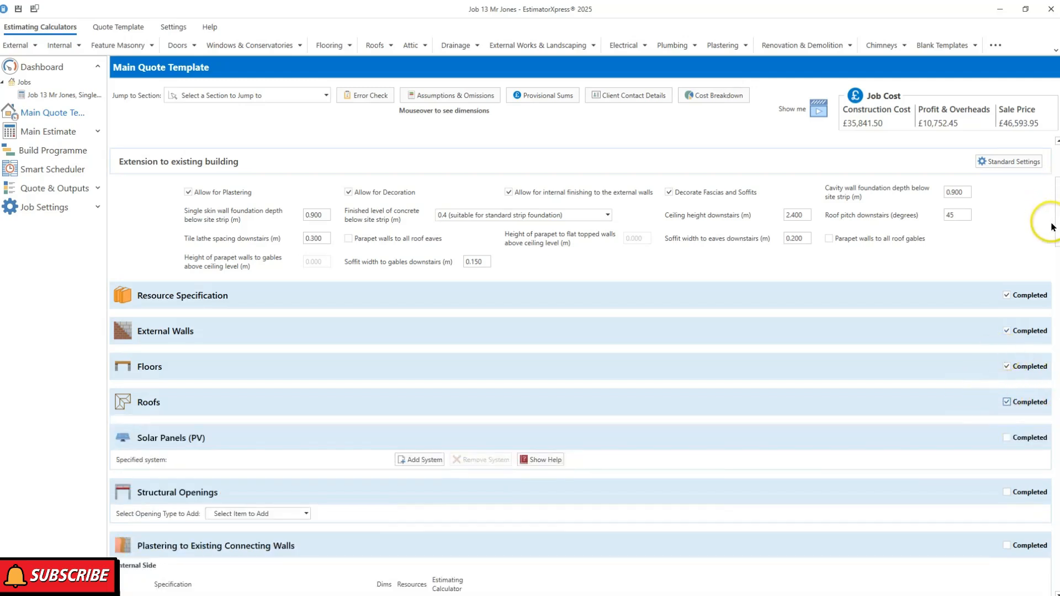
Open the build programme, declining to review the estimating calculators that have no worksheets.
{"action": "mouse_move", "coordinate": [1058, 217]}
{"action": "left_mouse_down"}
{"action": "mouse_move", "coordinate": [1057, 370]}
{"action": "mouse_move", "coordinate": [1056, 208]}
{"action": "left_mouse_up"}
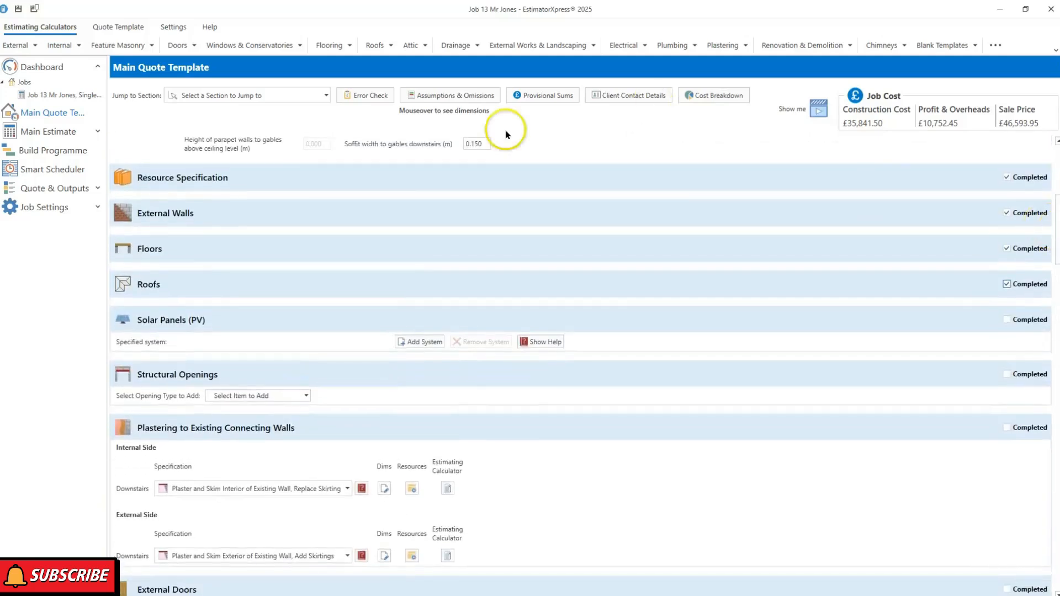
{"action": "left_click", "coordinate": [75, 153]}
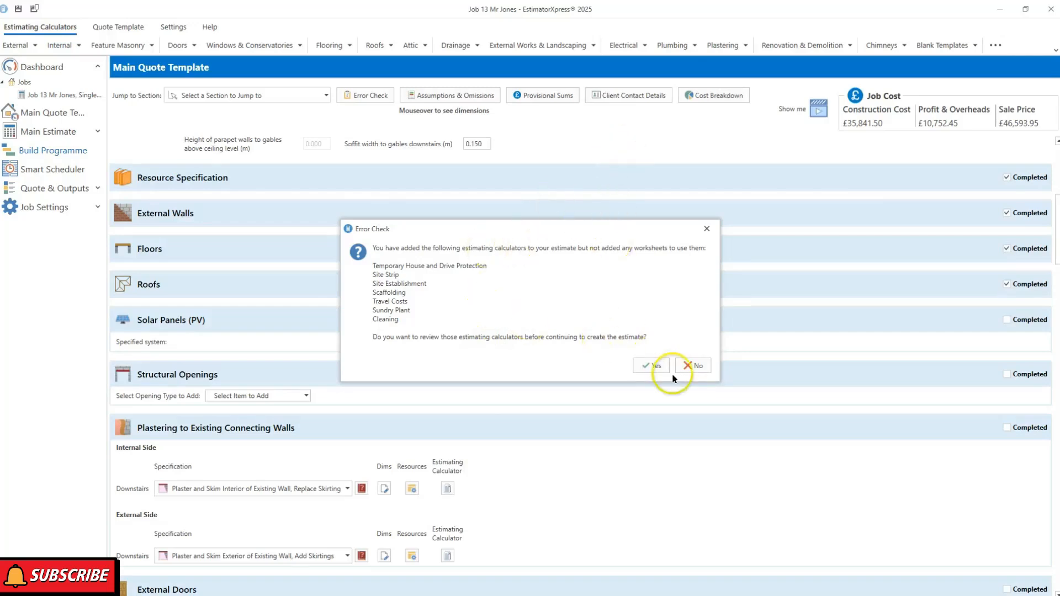
{"action": "left_click", "coordinate": [689, 366]}
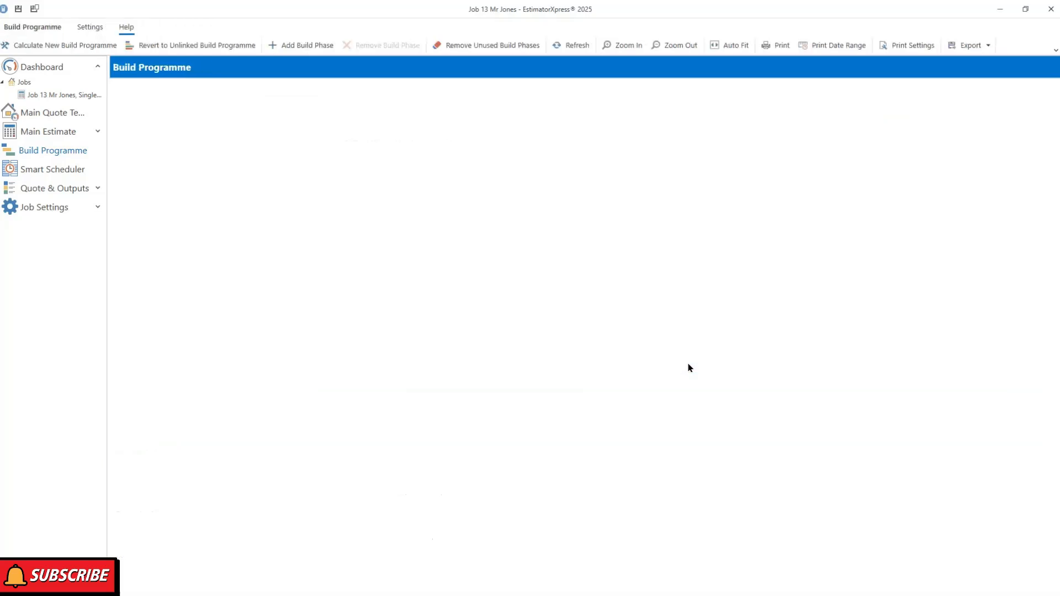
{"action": "left_click", "coordinate": [59, 150]}
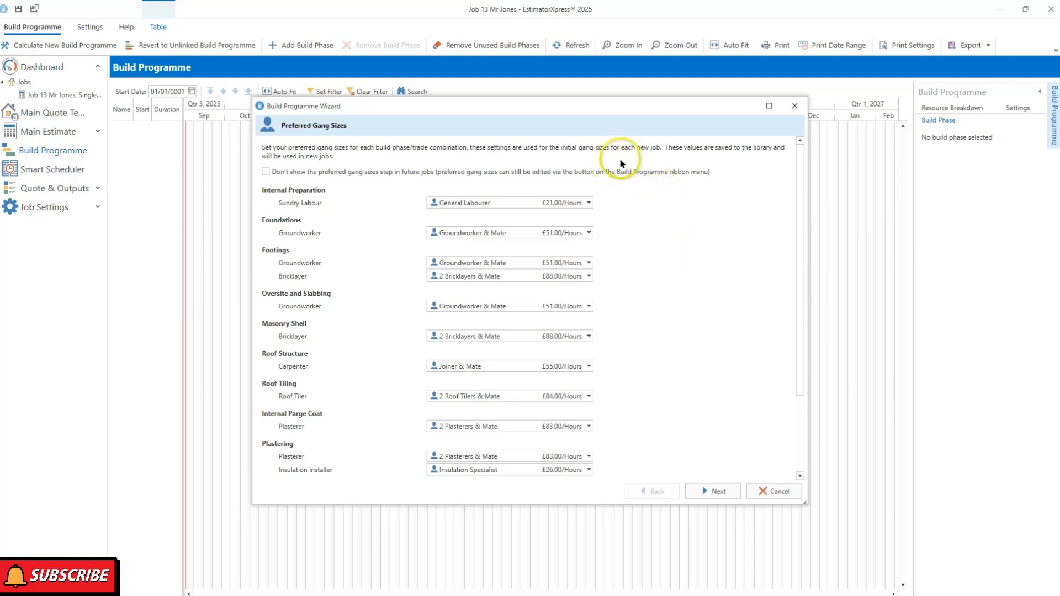
Generate the build programme with the preset gang sizes and the Typical Extension/Renovation template's build phases.
{"action": "left_click", "coordinate": [577, 208]}
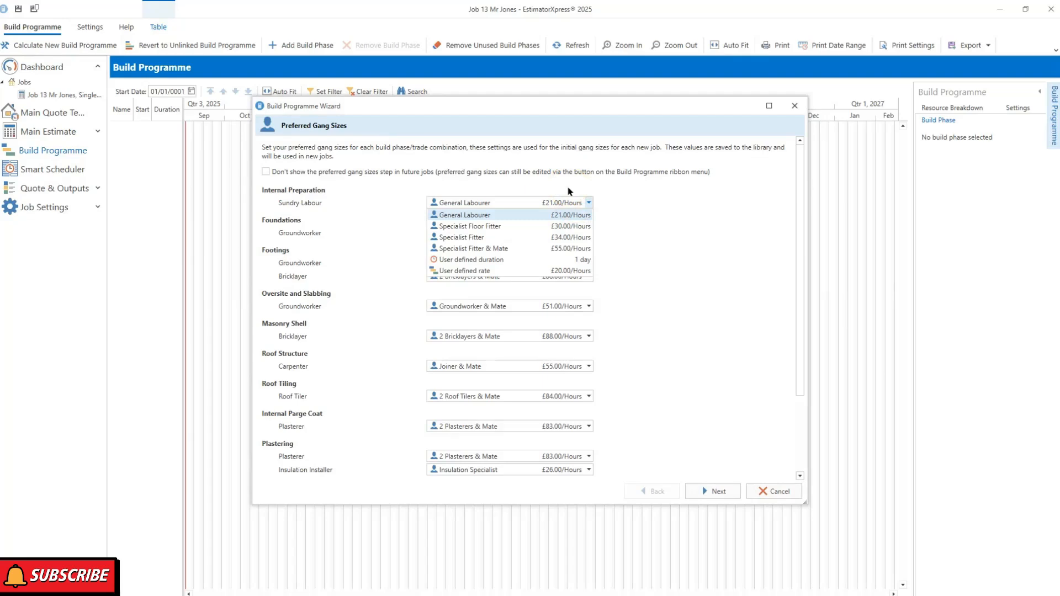
{"action": "left_click", "coordinate": [712, 253]}
{"action": "left_click", "coordinate": [719, 492]}
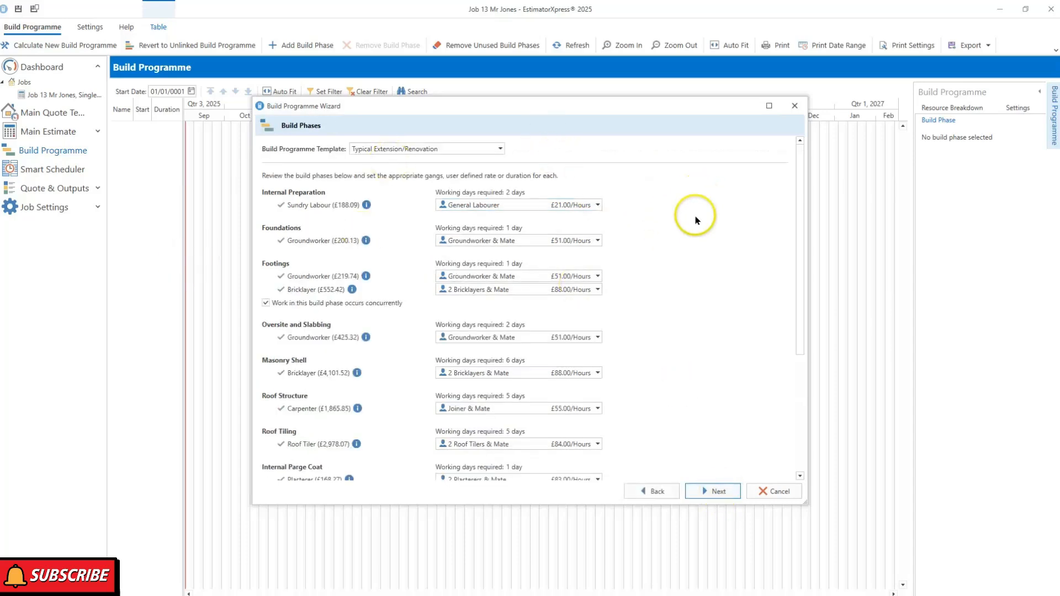
{"action": "left_click", "coordinate": [718, 493]}
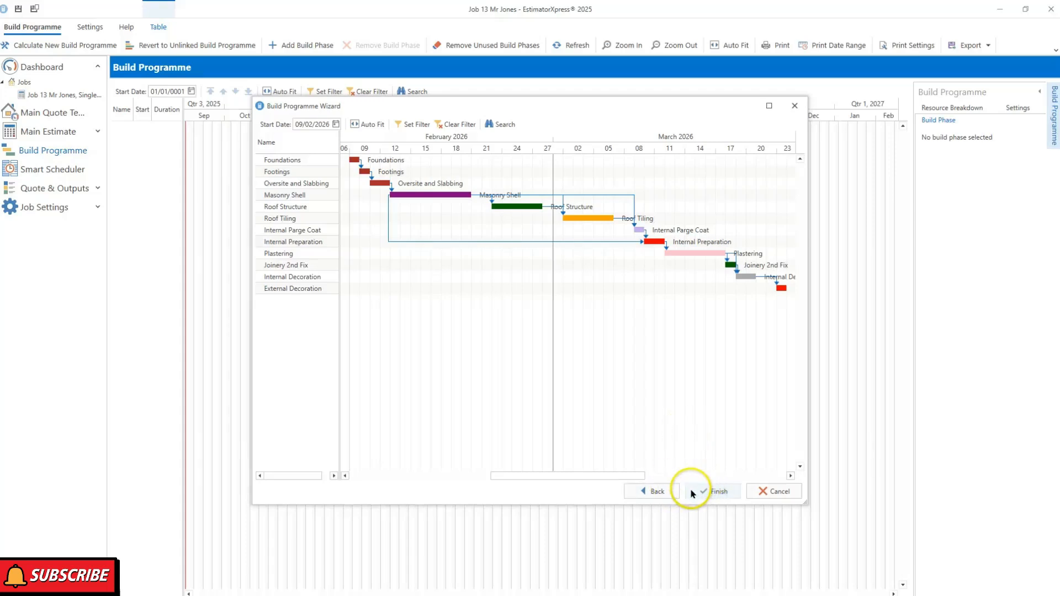
{"action": "left_click", "coordinate": [712, 491]}
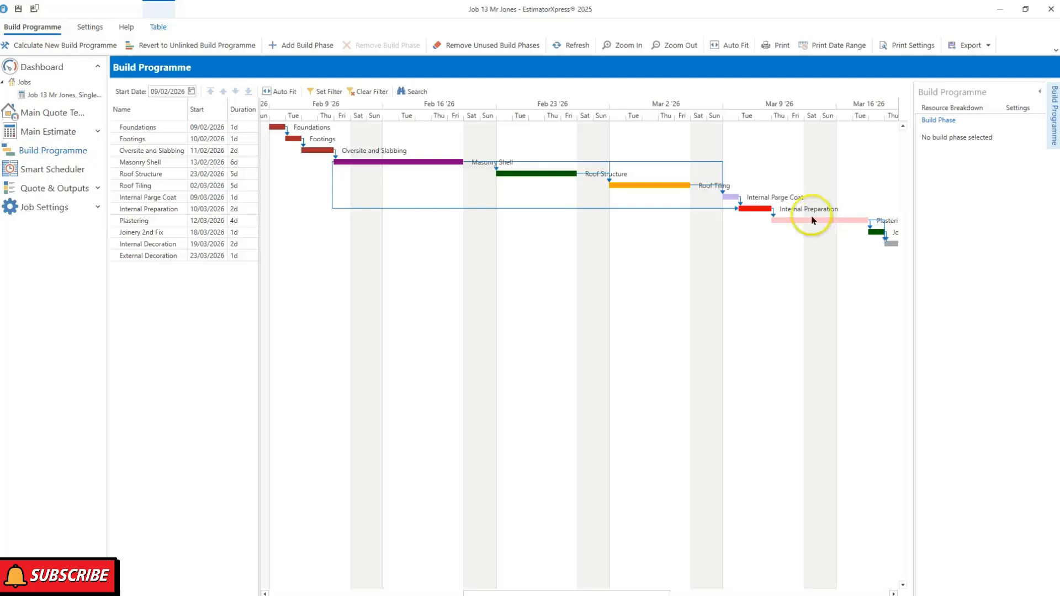
Open the Smart Scheduler and examine its Materials by Order Date and Material Order reports.
{"action": "left_click", "coordinate": [98, 189]}
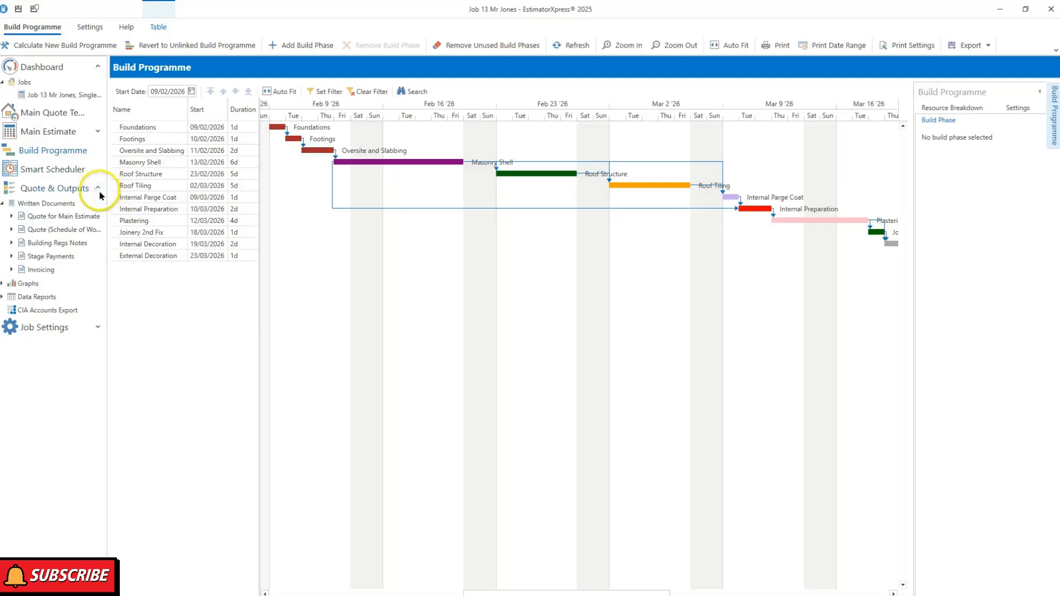
{"action": "left_click", "coordinate": [72, 169]}
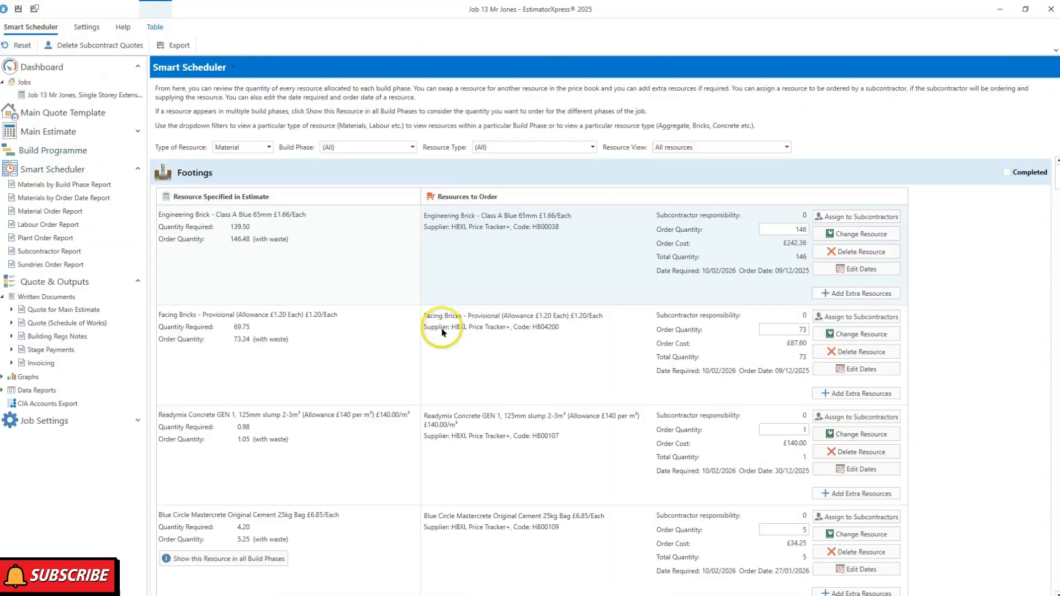
{"action": "left_click", "coordinate": [63, 199]}
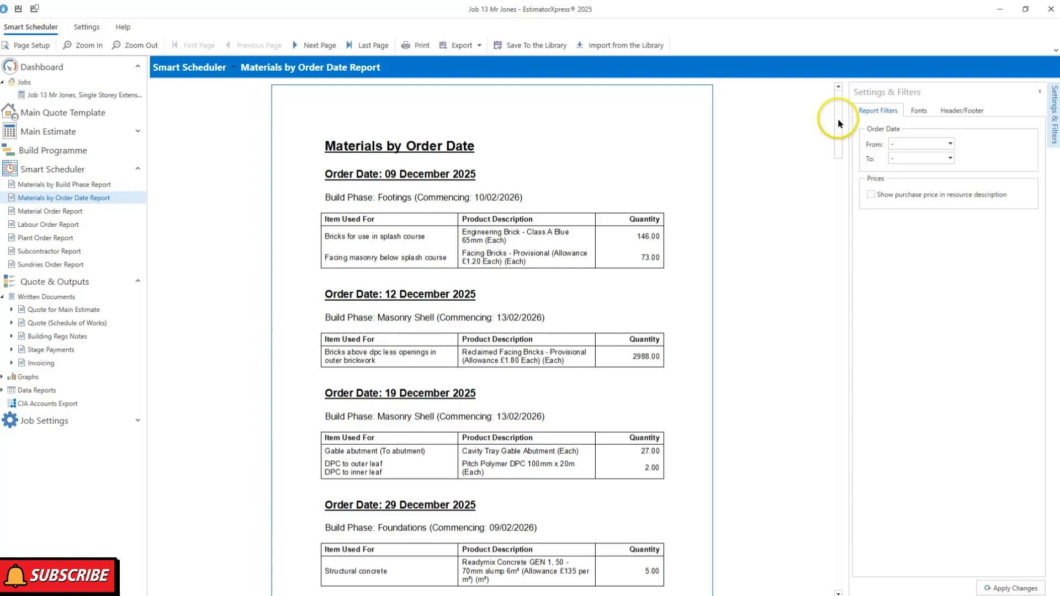
{"action": "left_click_drag", "start_coordinate": [838, 120], "coordinate": [840, 213]}
{"action": "left_click_drag", "start_coordinate": [860, 311], "coordinate": [827, 479]}
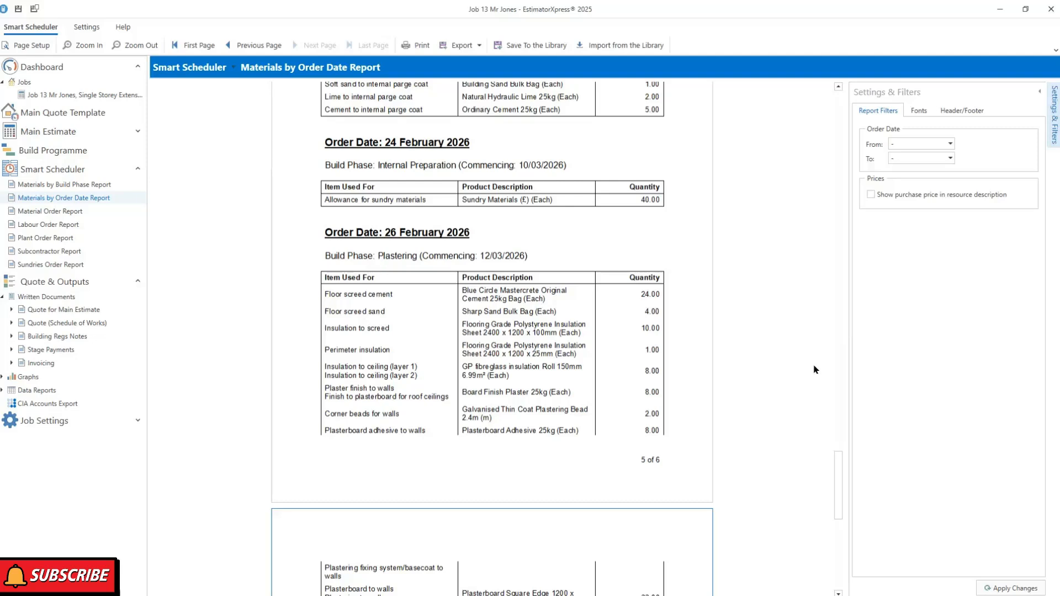
{"action": "left_click", "coordinate": [48, 212]}
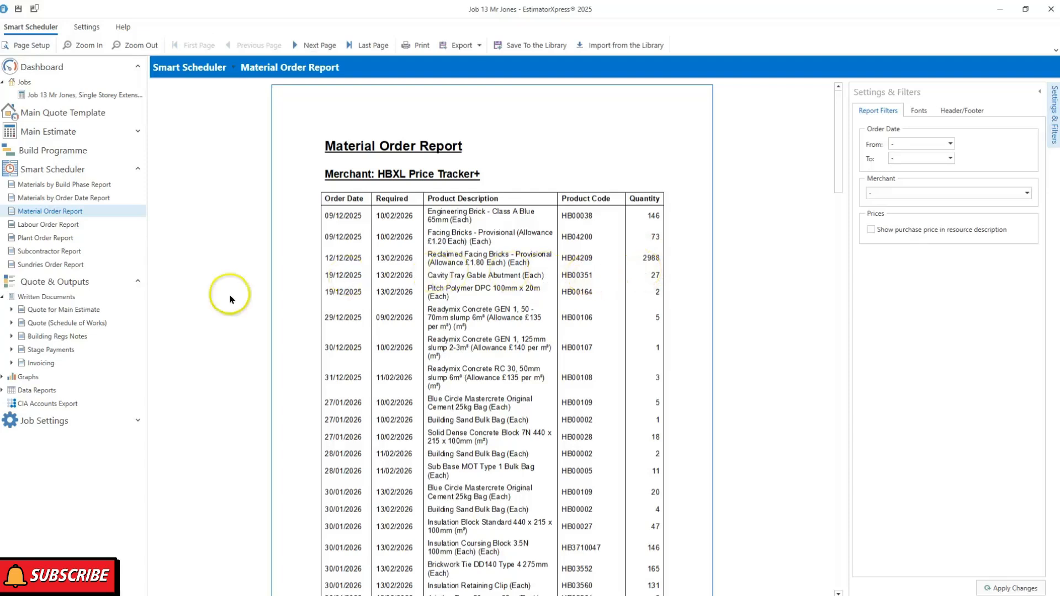
Open the Quote for Main Estimate and examine its cover page, client letter and main settings.
{"action": "left_click", "coordinate": [76, 311]}
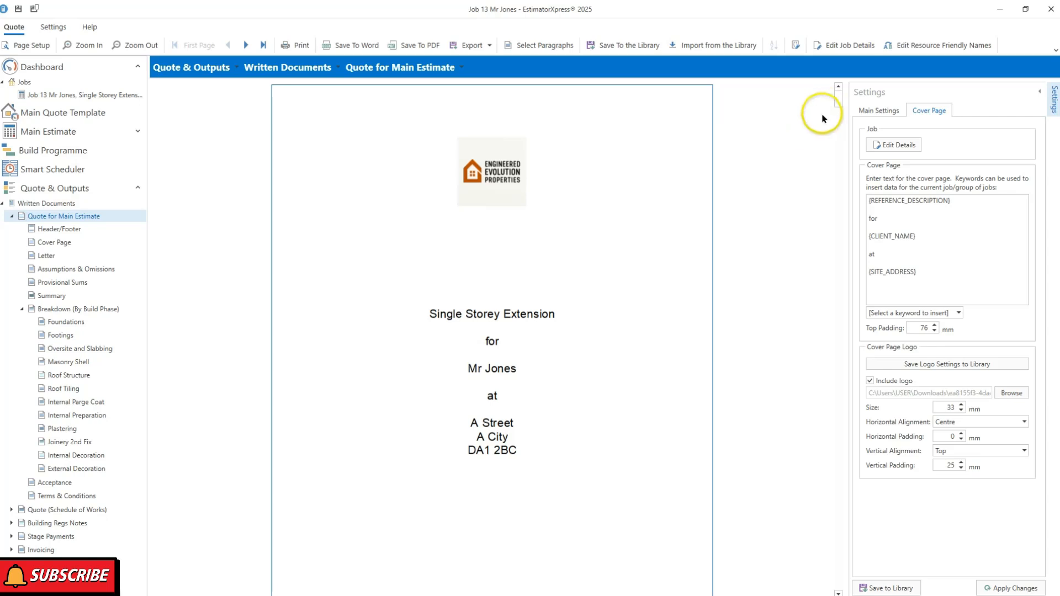
{"action": "left_click_drag", "start_coordinate": [837, 99], "coordinate": [821, 124]}
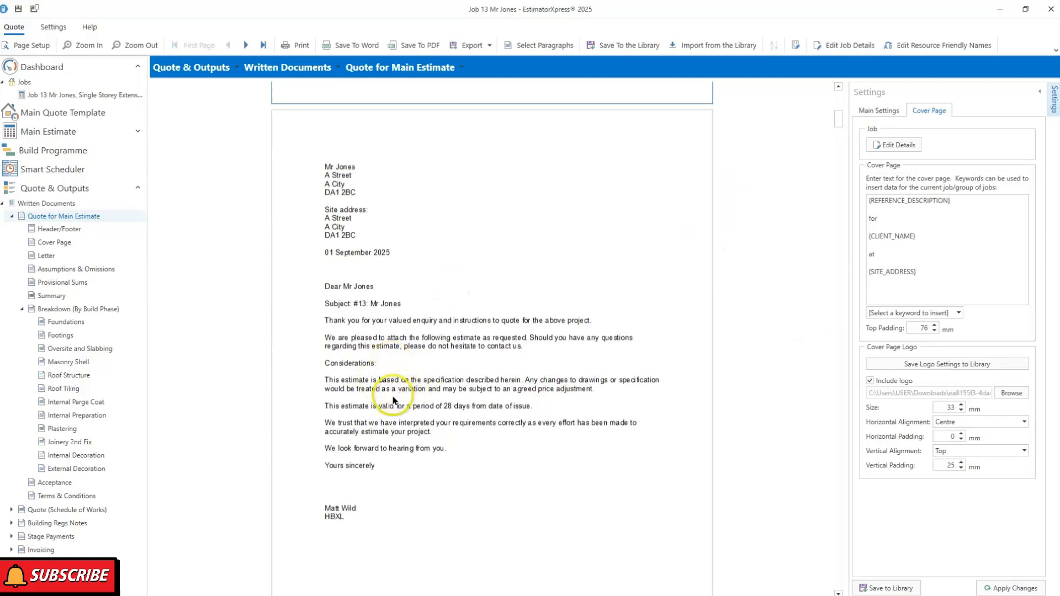
{"action": "left_click", "coordinate": [943, 265]}
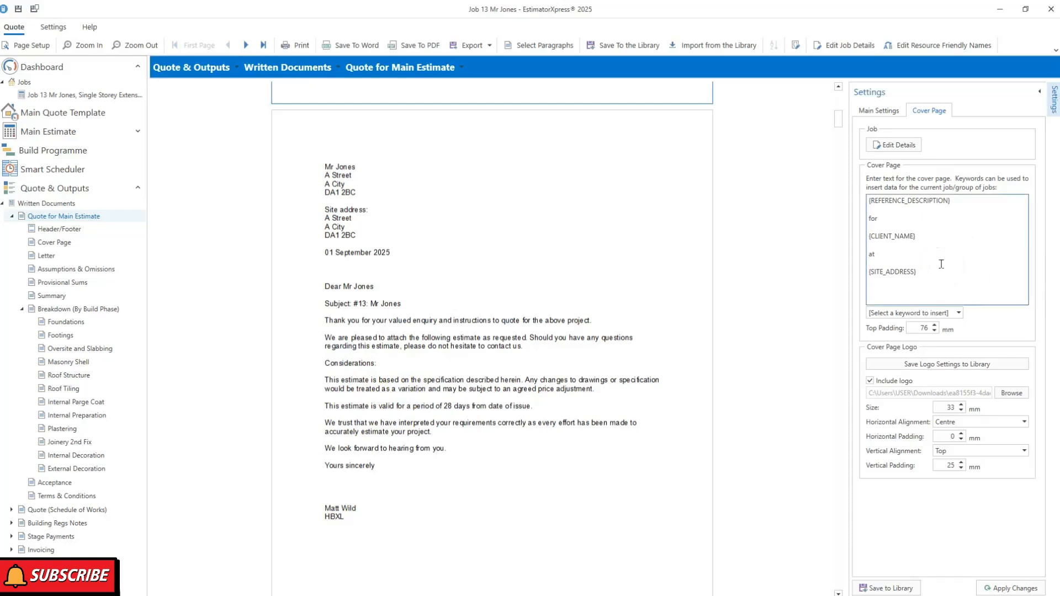
{"action": "left_click", "coordinate": [887, 114]}
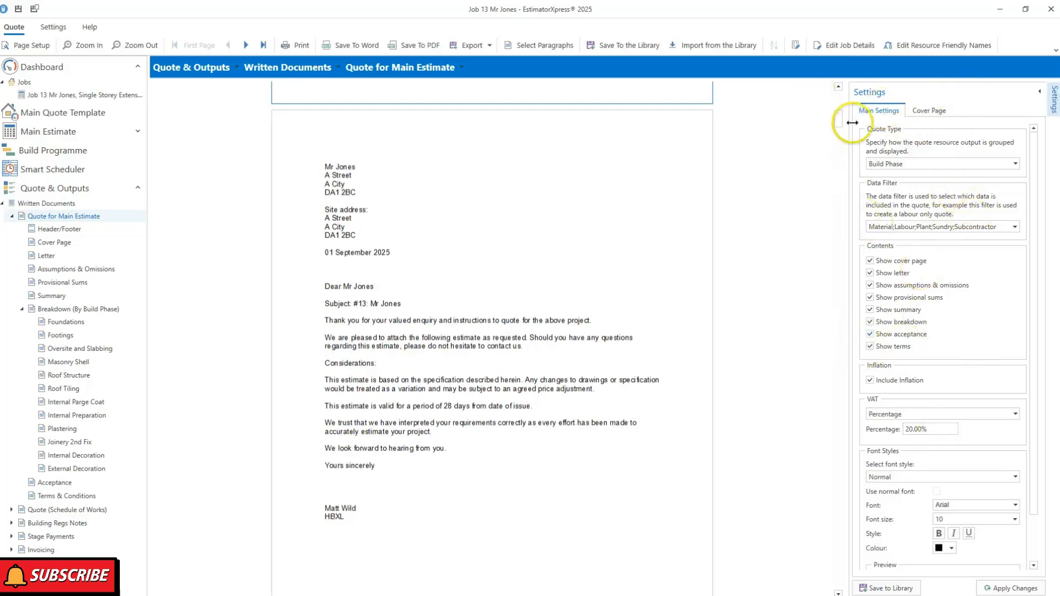
Read the quote's breakdown for the Foundations, Footings, Oversite and Slabbing, and Masonry Shell phases.
{"action": "left_click_drag", "start_coordinate": [837, 119], "coordinate": [834, 142]}
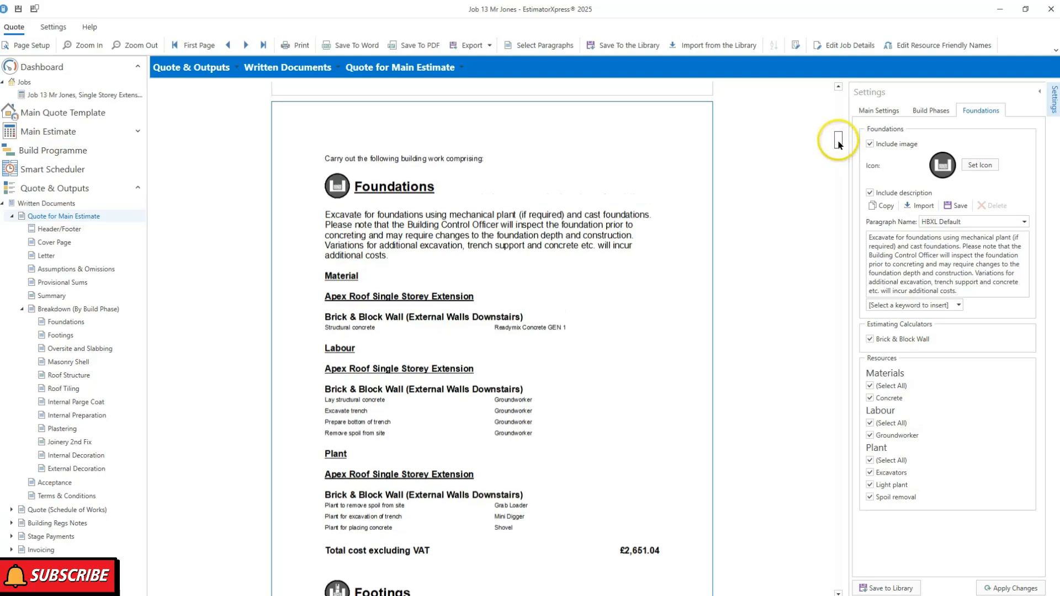
{"action": "left_click_drag", "start_coordinate": [838, 145], "coordinate": [836, 170]}
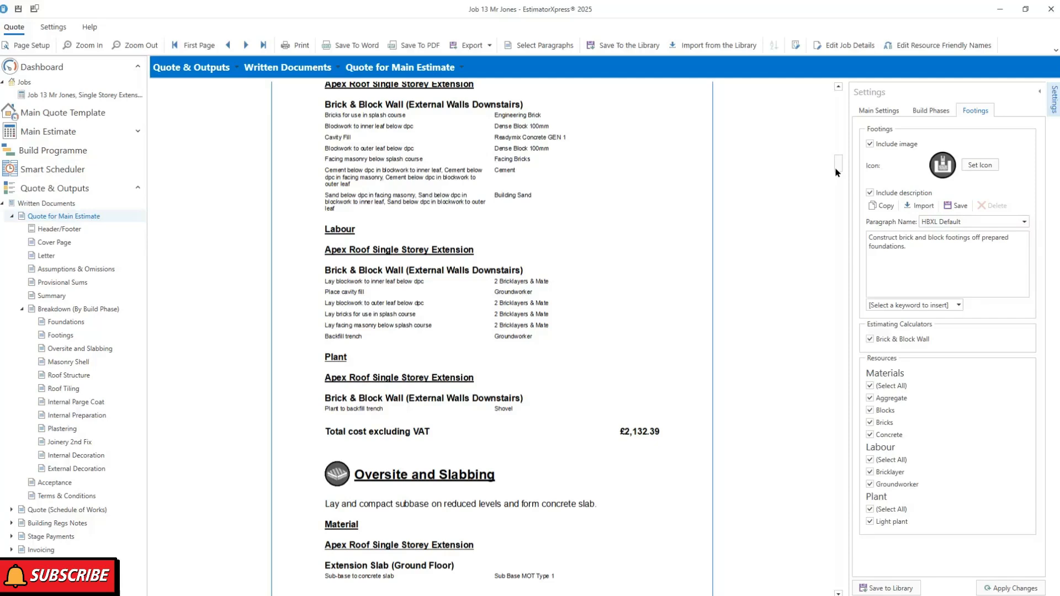
{"action": "left_click", "coordinate": [837, 167]}
{"action": "left_click_drag", "start_coordinate": [838, 164], "coordinate": [841, 193]}
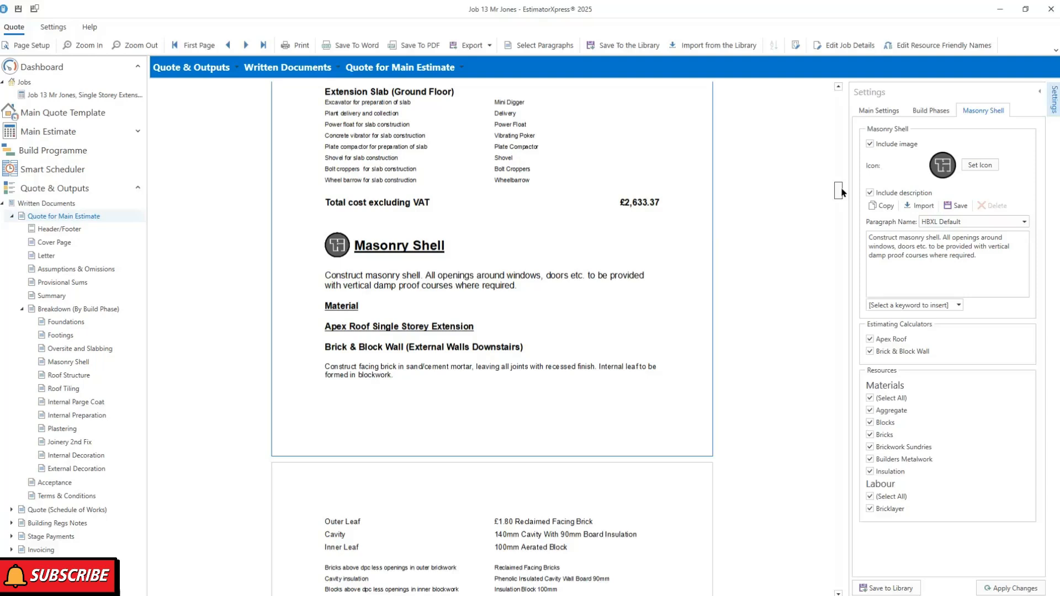
{"action": "scroll", "coordinate": [842, 193], "scroll_direction": "down", "scroll_amount": 1}
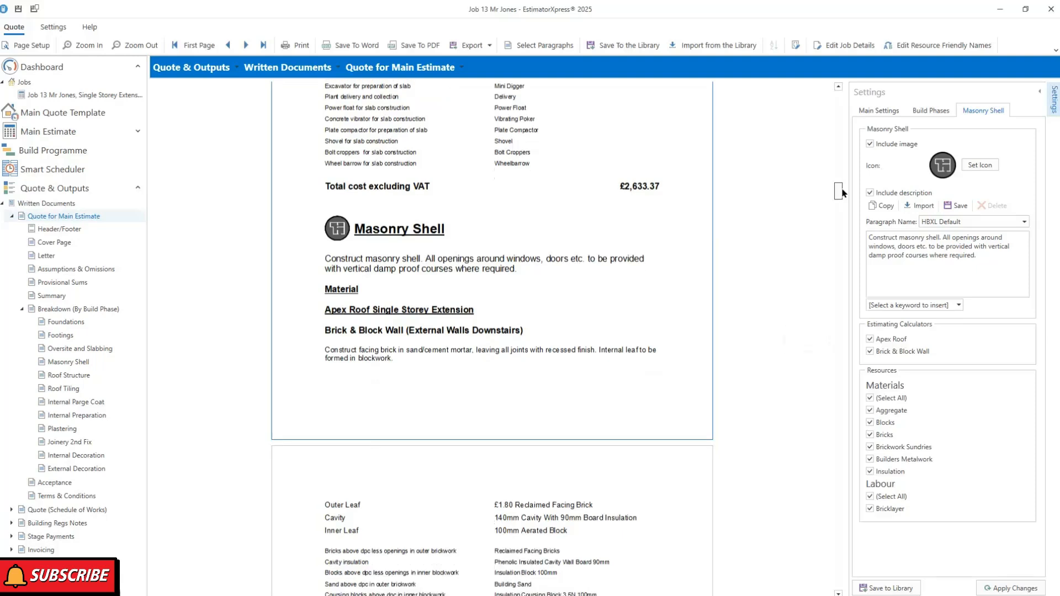
{"action": "scroll", "coordinate": [843, 193], "scroll_direction": "down", "scroll_amount": 1}
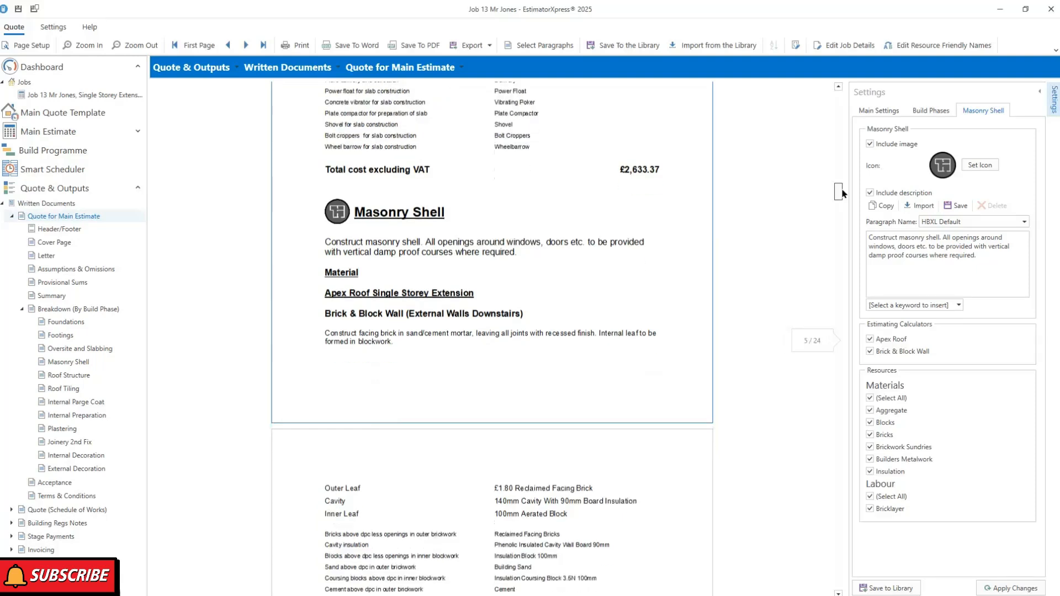
{"action": "left_click_drag", "start_coordinate": [839, 194], "coordinate": [837, 208]}
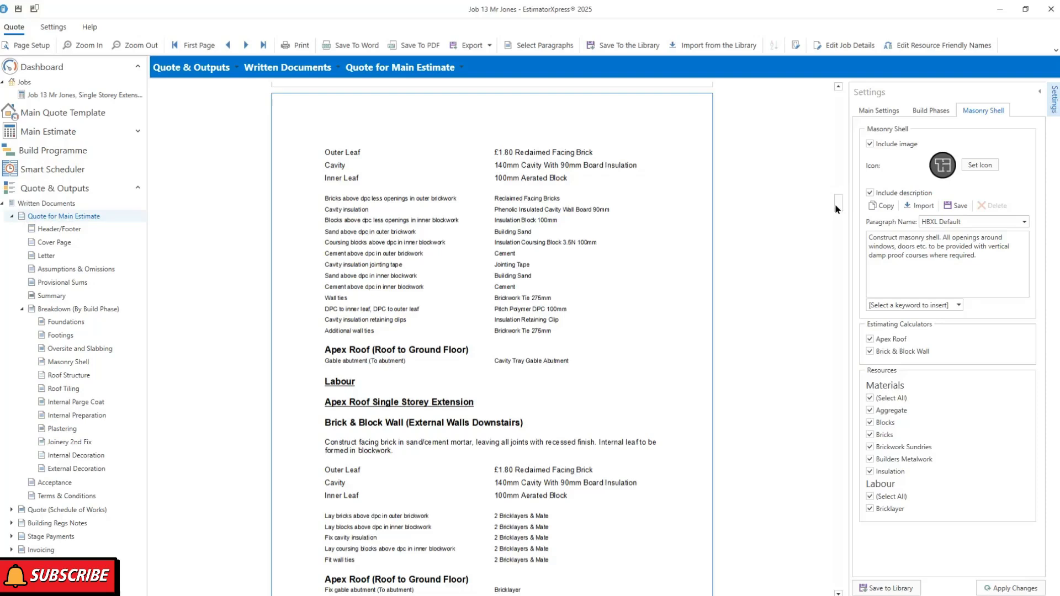
Read the quote's breakdown from the Roof Structure and Roof Tiling phases through to Plastering and Joinery 2nd Fix.
{"action": "left_click_drag", "start_coordinate": [835, 209], "coordinate": [805, 273]}
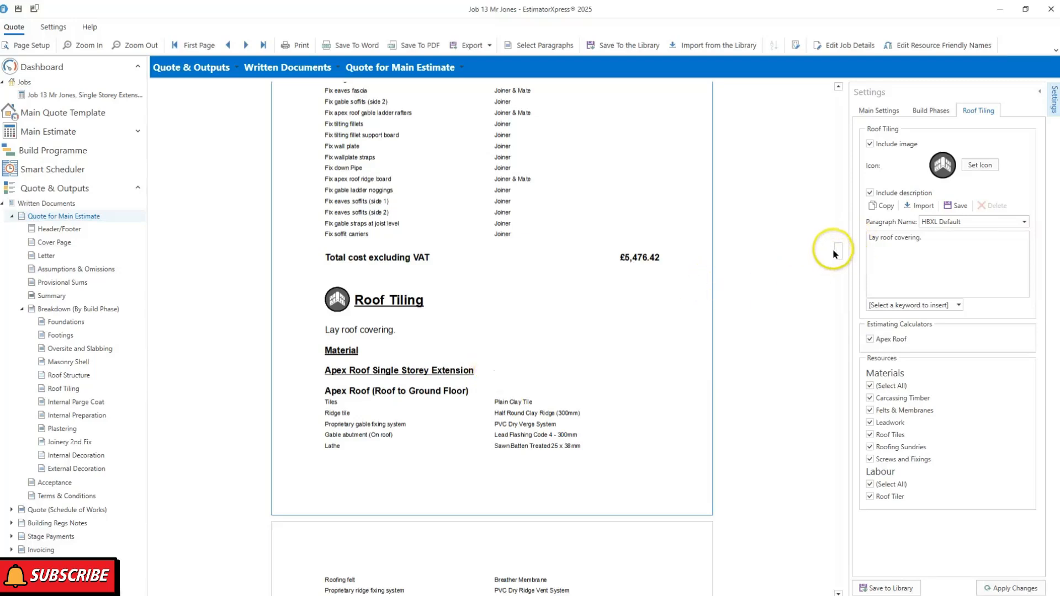
{"action": "scroll", "coordinate": [839, 254], "scroll_direction": "down", "scroll_amount": 3}
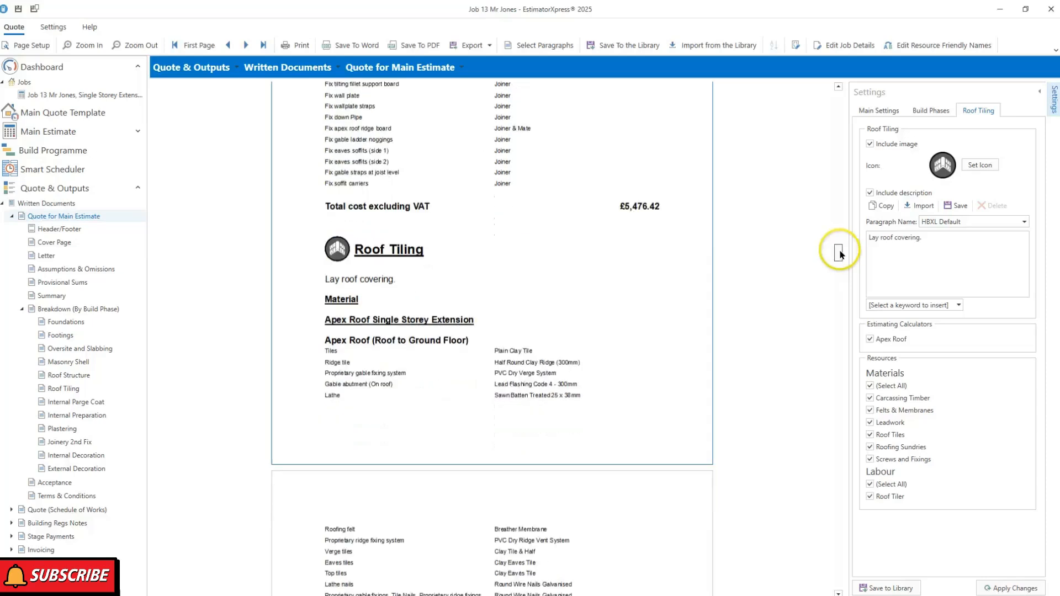
{"action": "scroll", "coordinate": [847, 257], "scroll_direction": "down", "scroll_amount": 5}
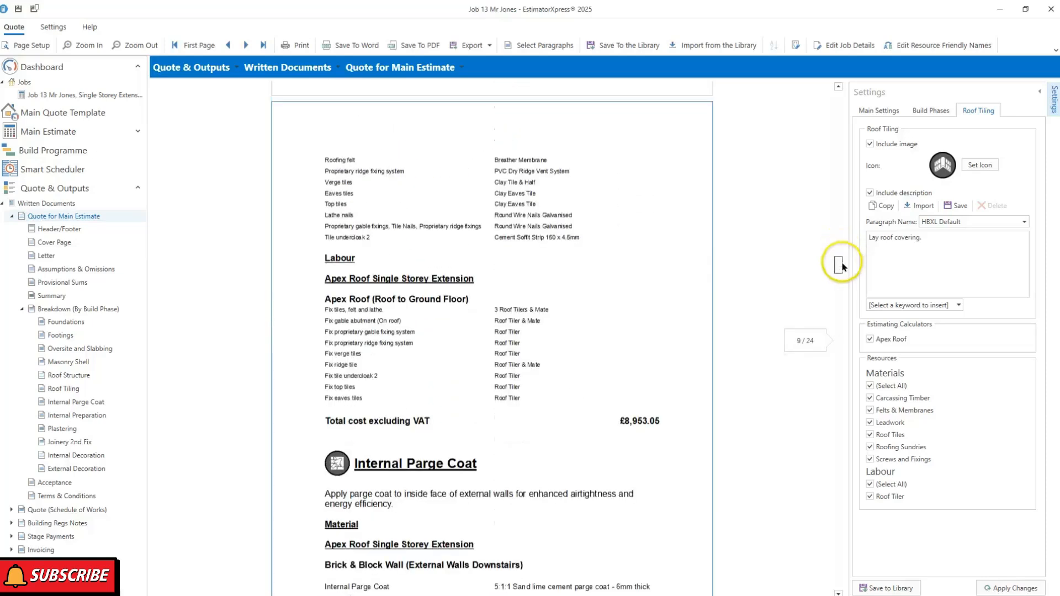
{"action": "scroll", "coordinate": [846, 268], "scroll_direction": "down", "scroll_amount": 4}
{"action": "left_click_drag", "start_coordinate": [847, 273], "coordinate": [848, 338]}
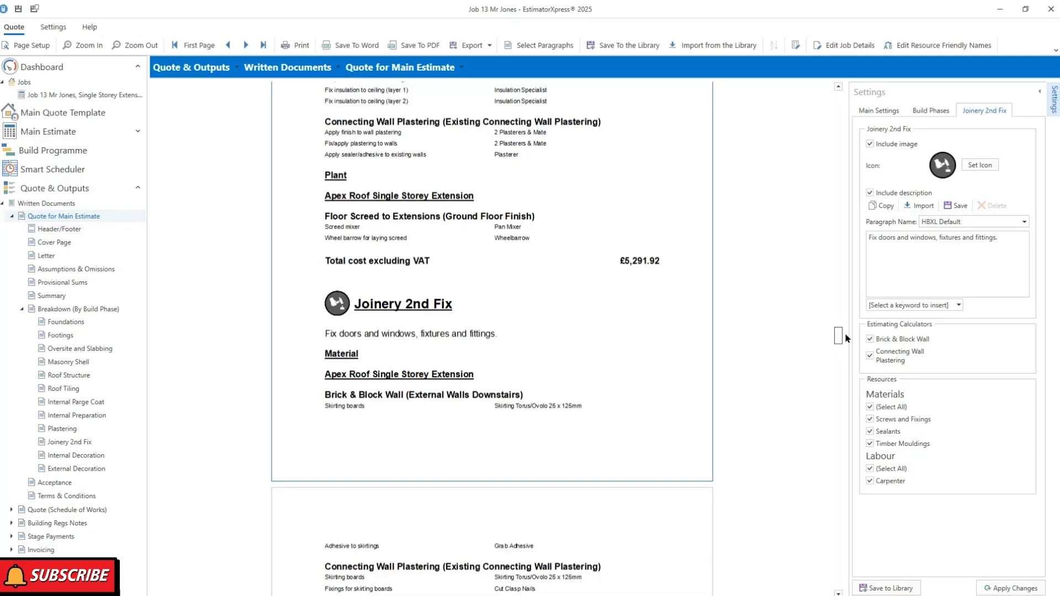
Review the quote's cost summary, the Acceptance of Estimate page and the Terms & Conditions.
{"action": "left_click_drag", "start_coordinate": [843, 340], "coordinate": [842, 412]}
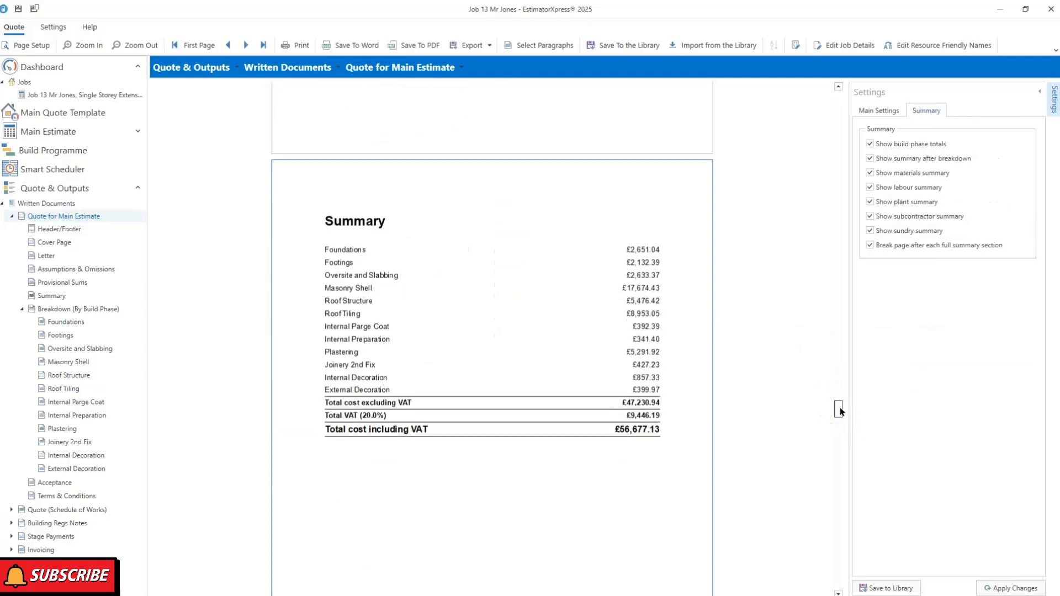
{"action": "left_click_drag", "start_coordinate": [841, 413], "coordinate": [831, 494]}
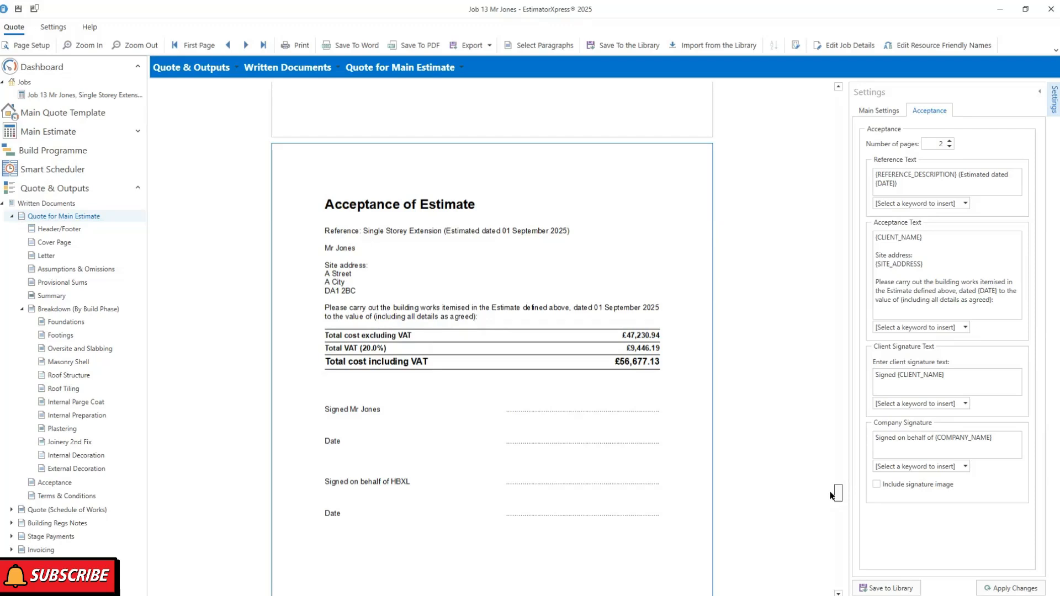
{"action": "left_click_drag", "start_coordinate": [831, 495], "coordinate": [810, 486]}
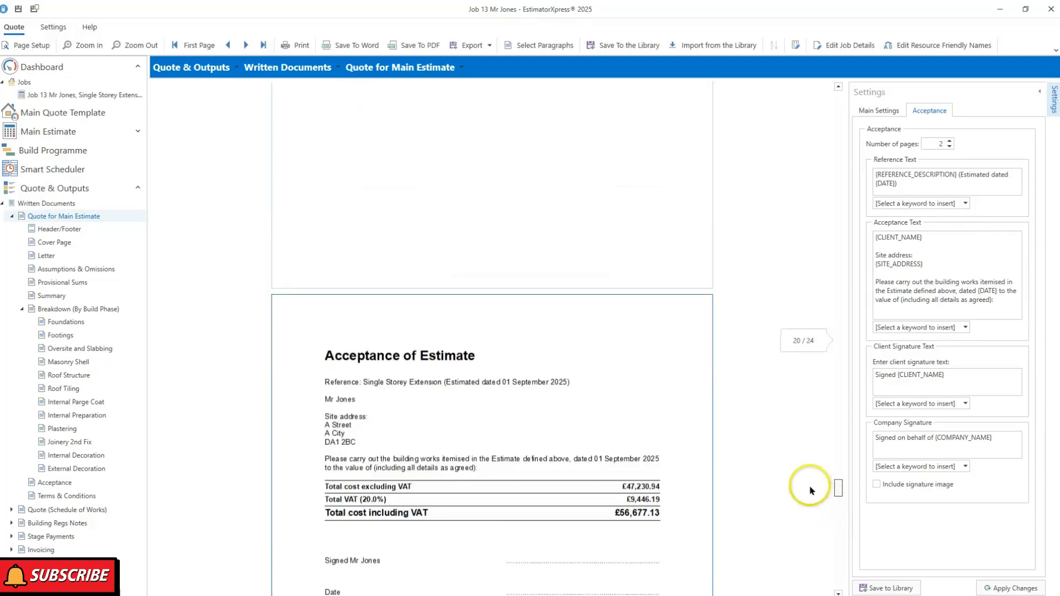
{"action": "scroll", "coordinate": [811, 488], "scroll_direction": "down", "scroll_amount": 2}
{"action": "scroll", "coordinate": [811, 486], "scroll_direction": "down", "scroll_amount": 1}
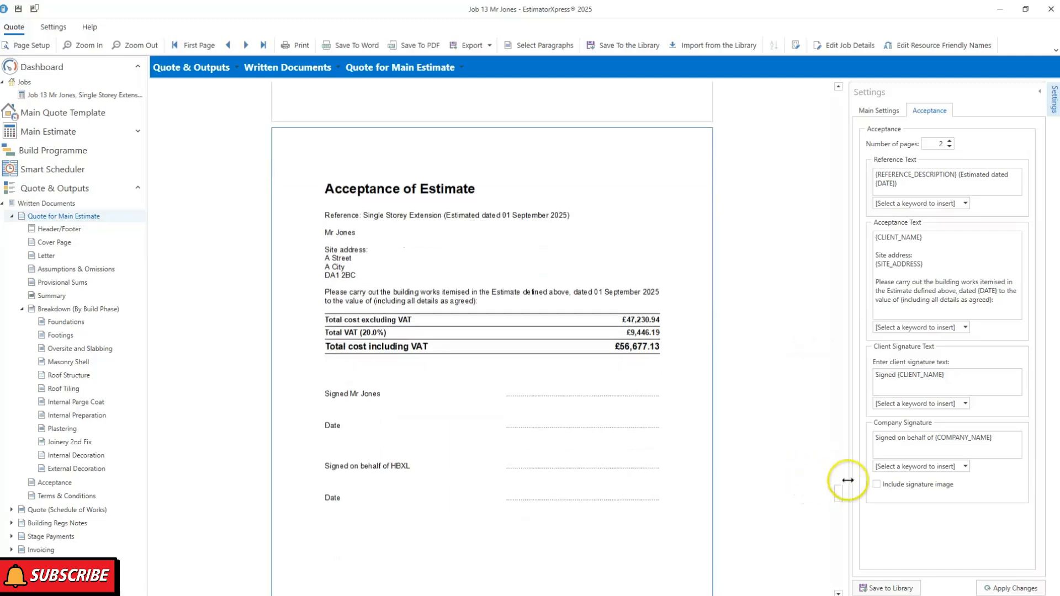
{"action": "left_click_drag", "start_coordinate": [839, 490], "coordinate": [845, 543]}
{"action": "scroll", "coordinate": [620, 333], "scroll_direction": "up", "scroll_amount": 3}
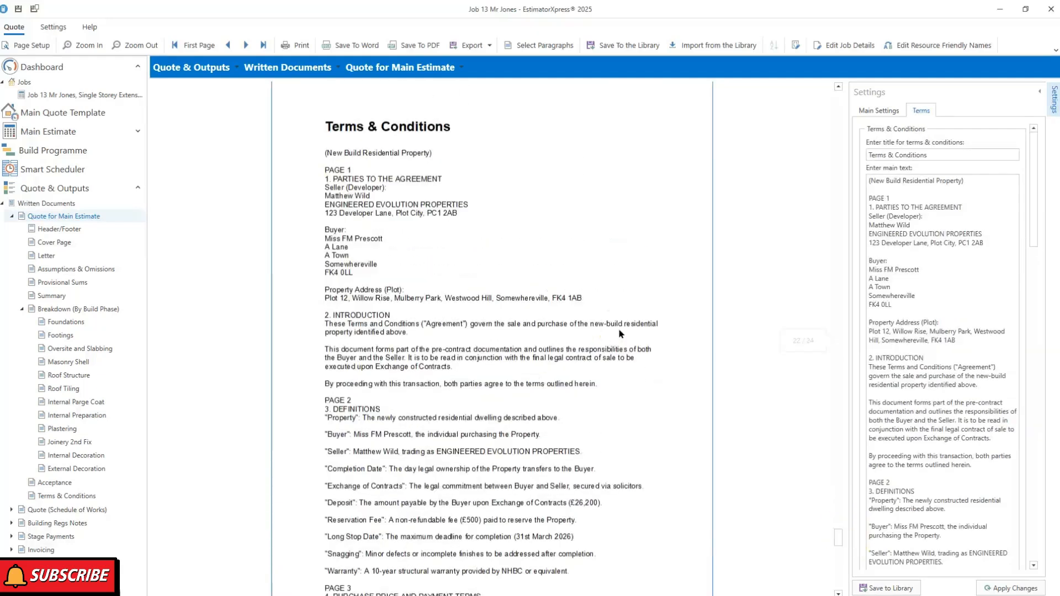